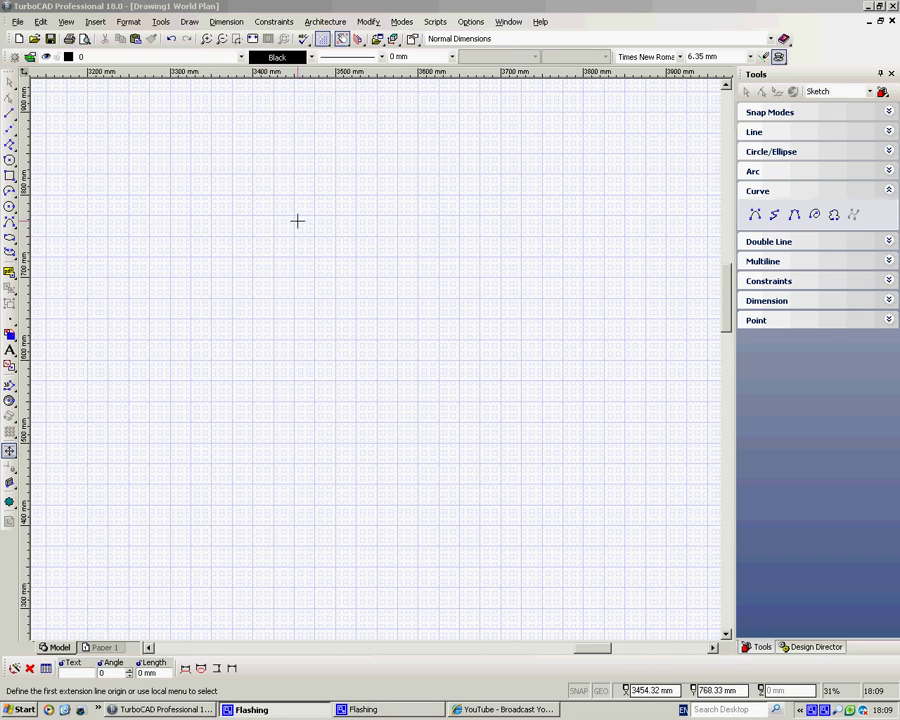
Draw a seven-point freeform curve in the upper left and close it into a lopsided blob
click(755, 216)
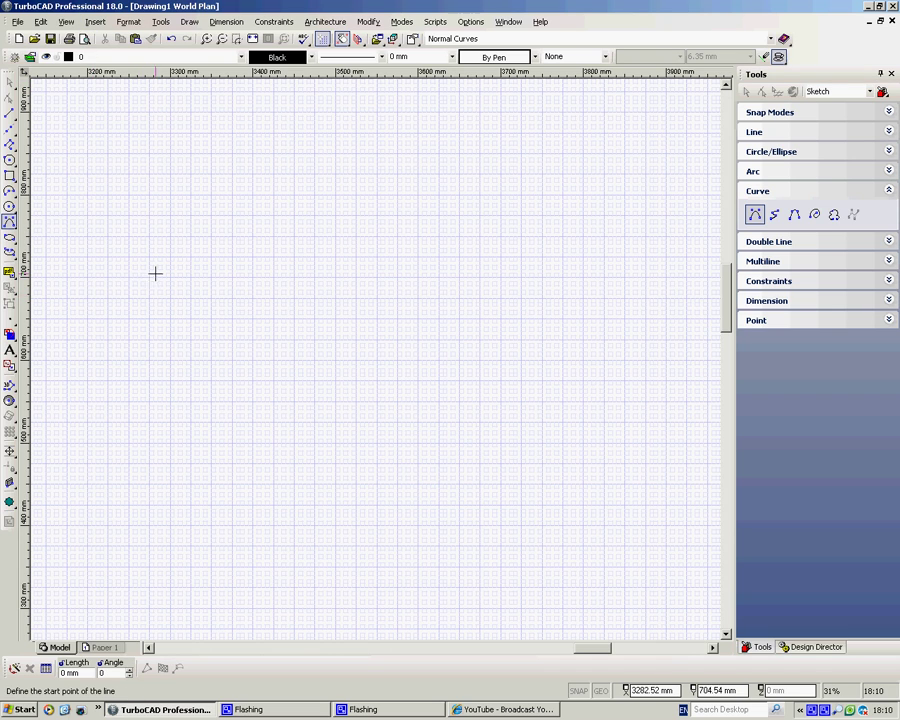
click(143, 273)
click(258, 160)
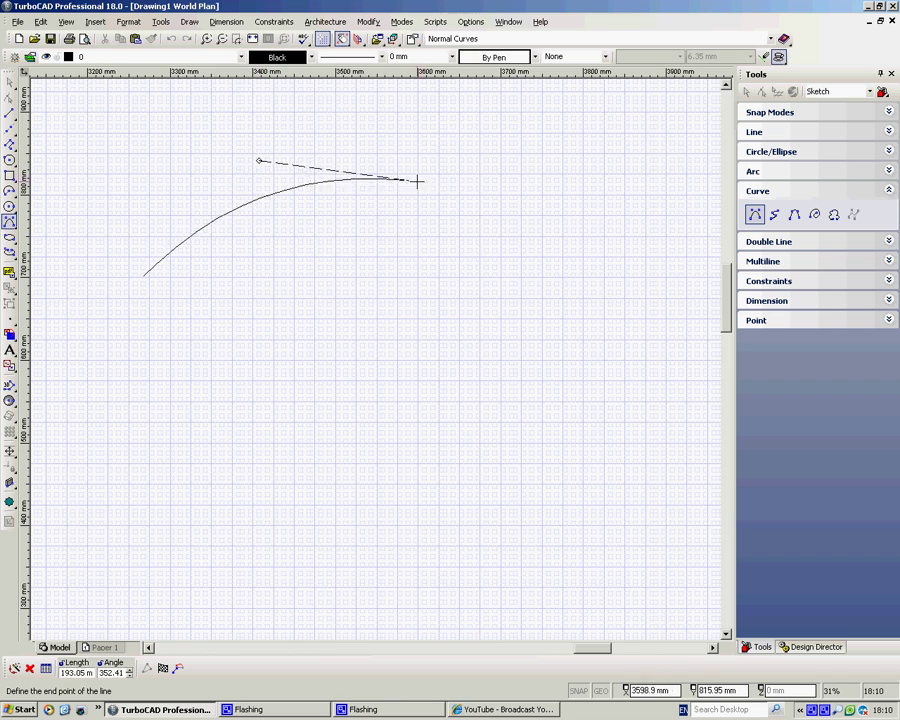
click(408, 187)
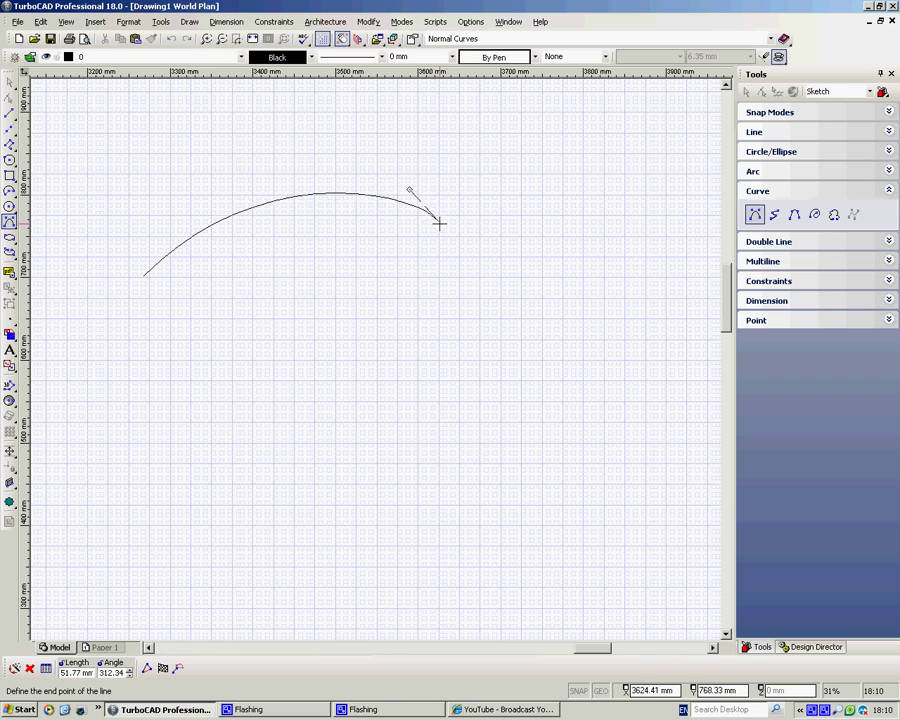
click(399, 345)
click(230, 404)
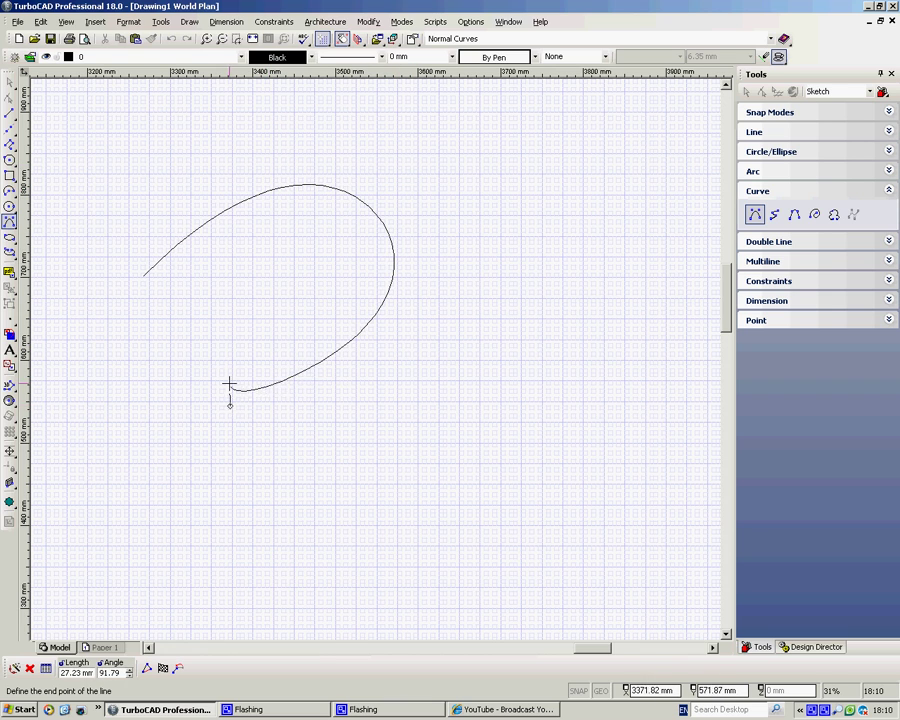
click(234, 311)
click(111, 367)
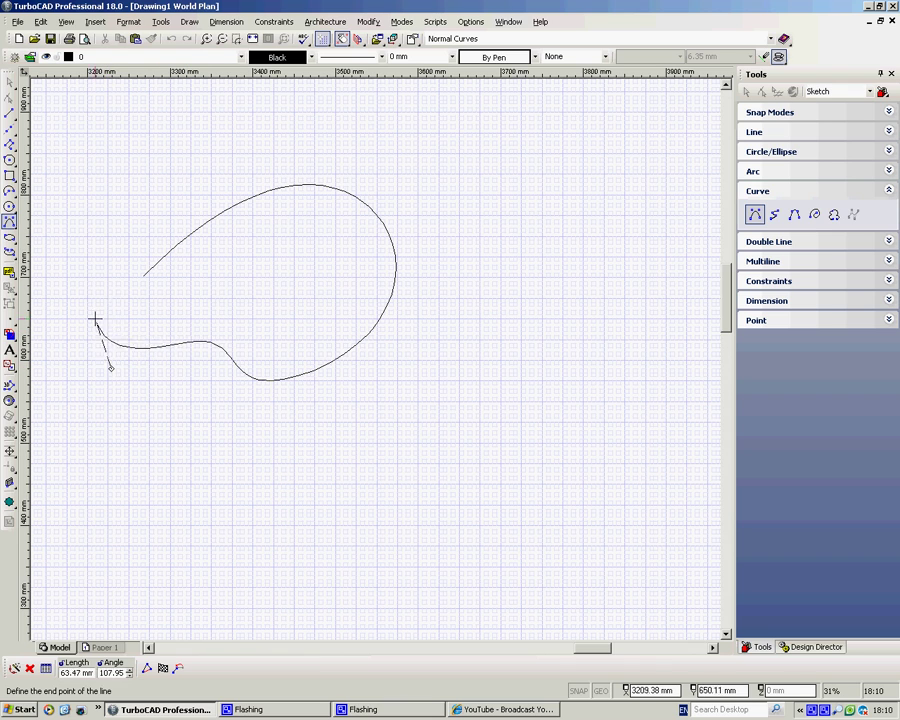
right_click(185, 292)
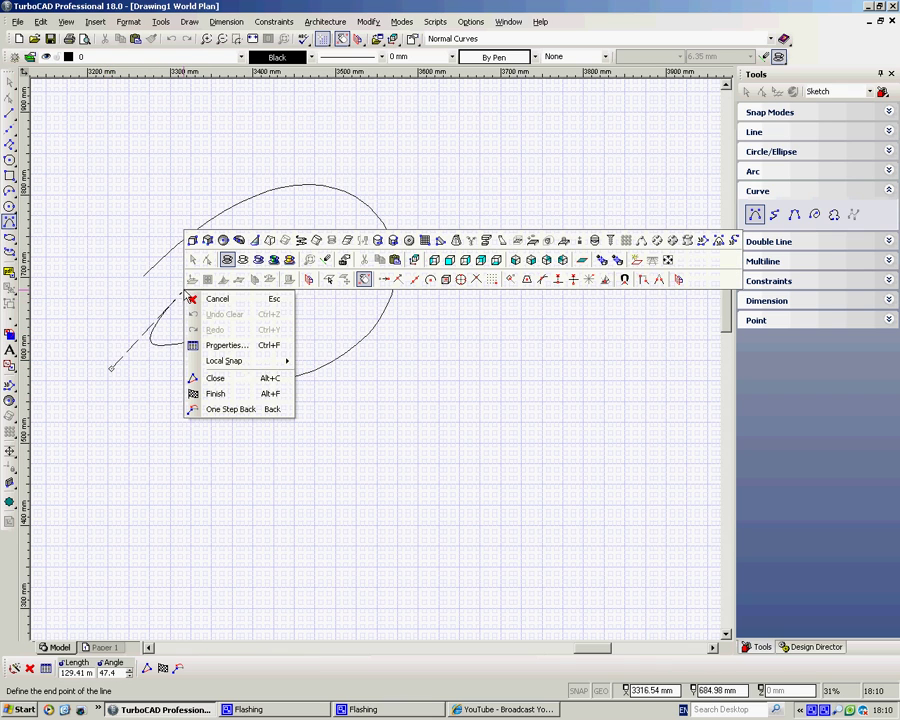
click(219, 378)
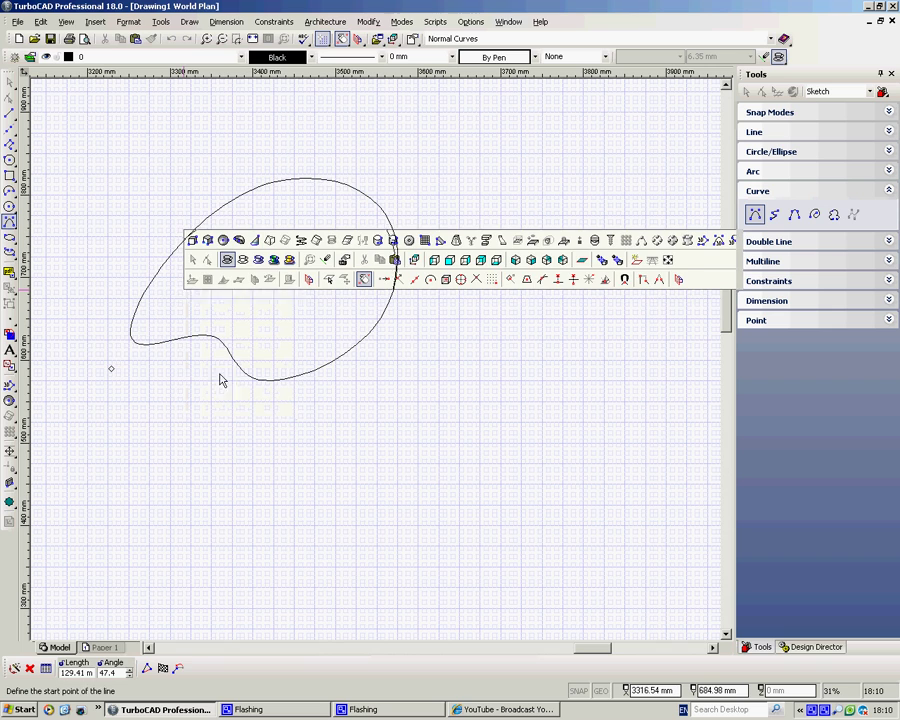
Draw a six-point spline right of the first blob and close it into a rounded triangle
click(774, 214)
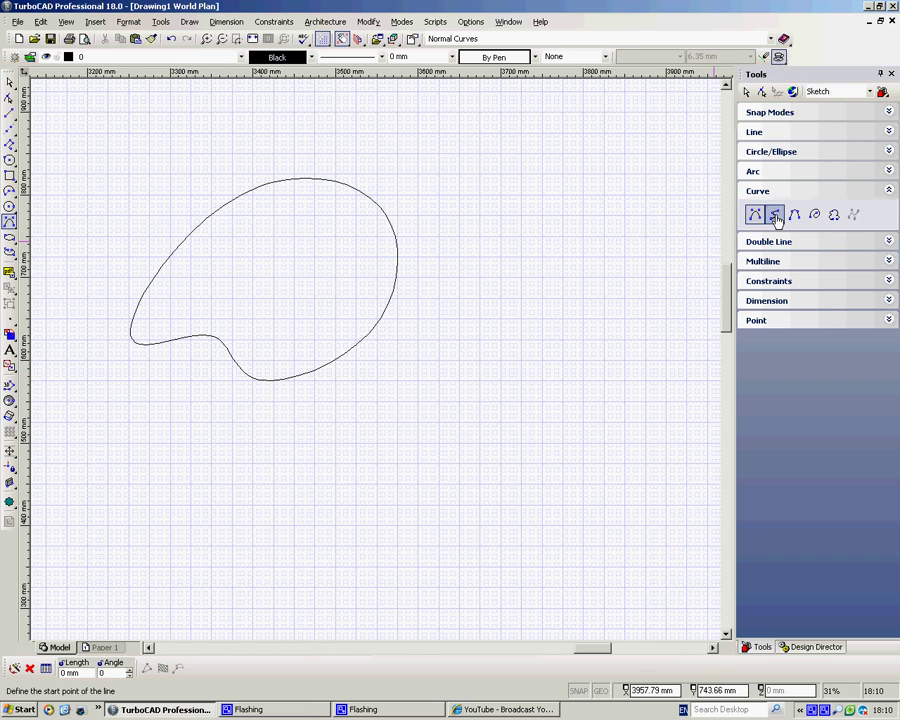
click(438, 298)
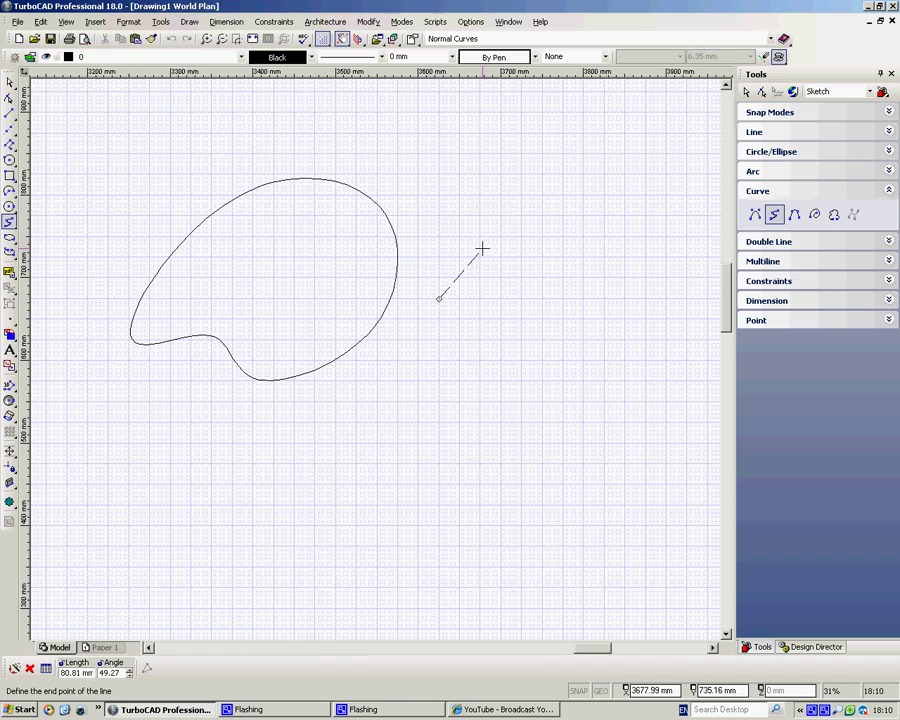
click(521, 195)
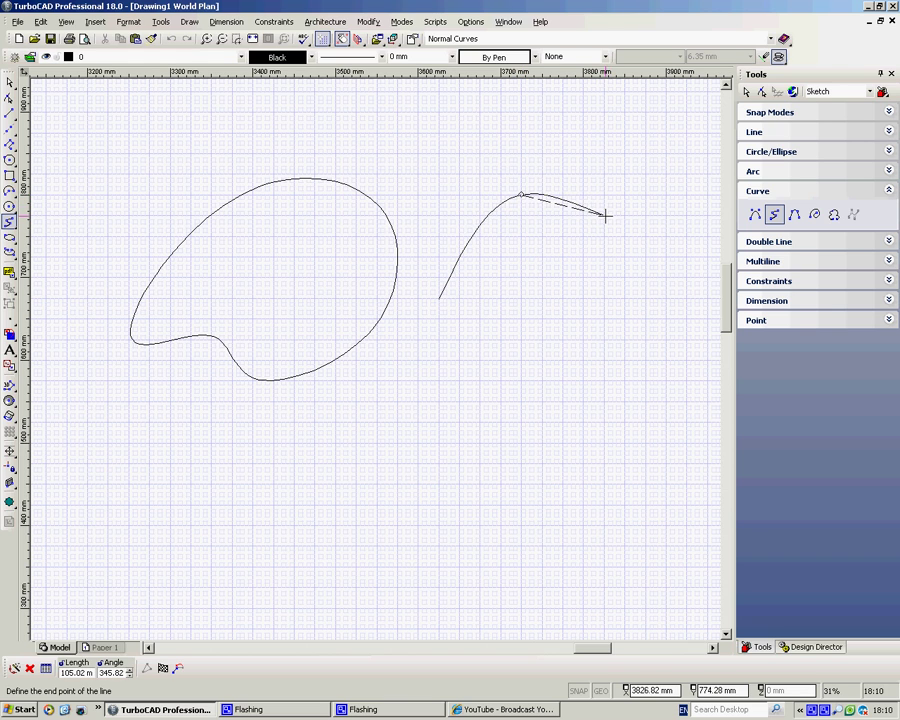
click(603, 215)
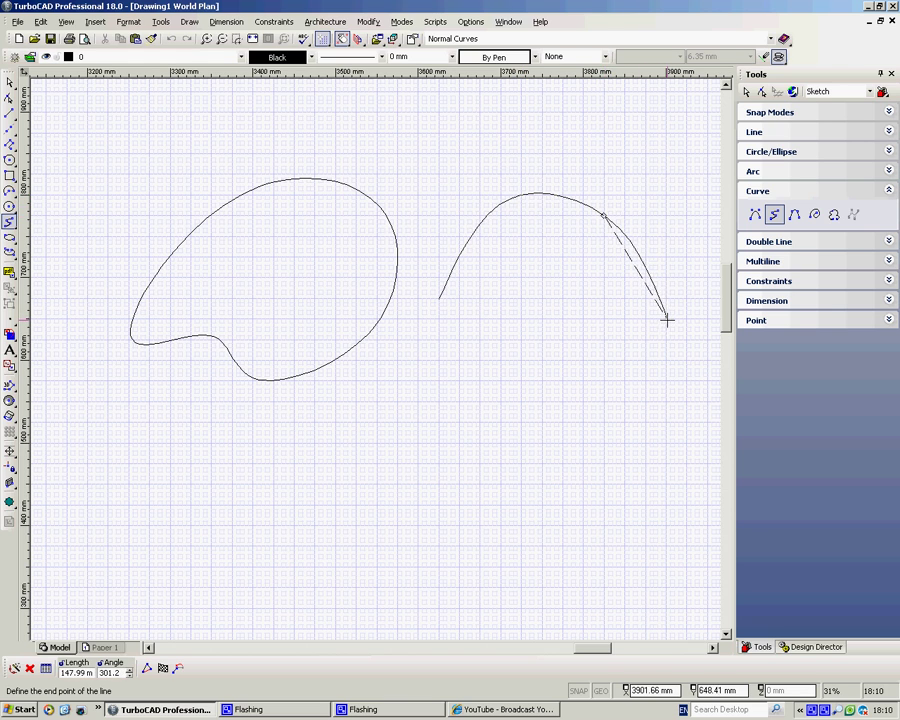
click(667, 320)
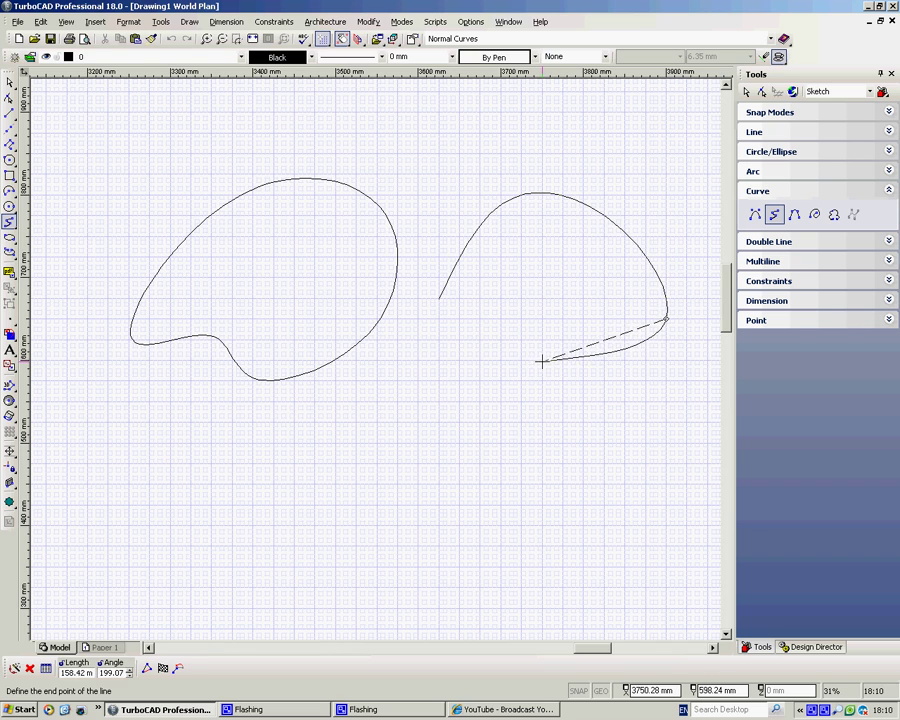
click(541, 362)
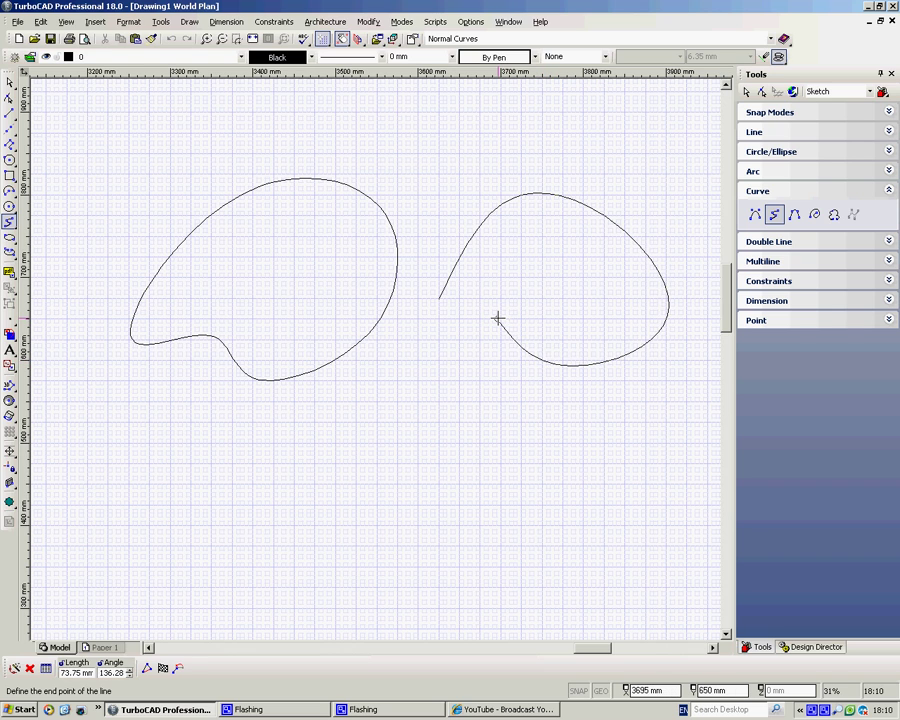
click(497, 318)
right_click(372, 383)
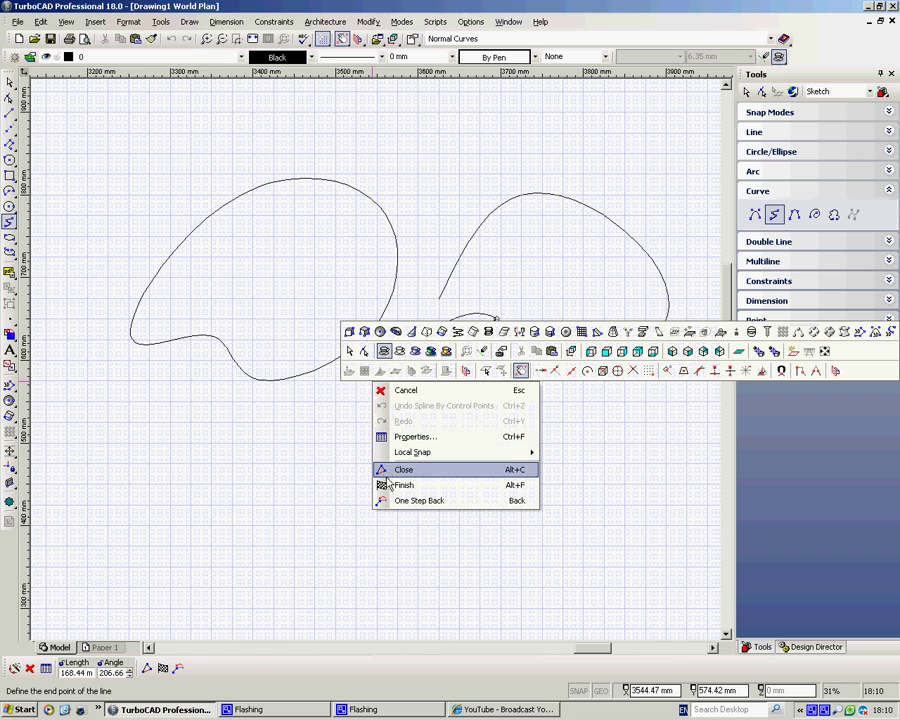
click(408, 470)
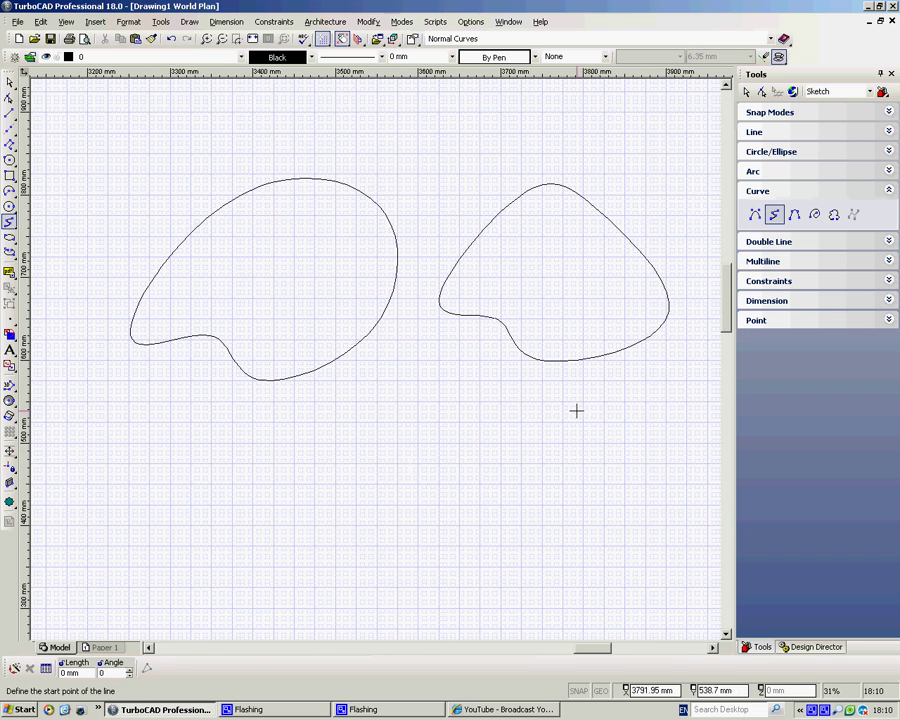
Draw a closed six-point Bezier kidney shape below the two blobs, then stop drawing
click(795, 215)
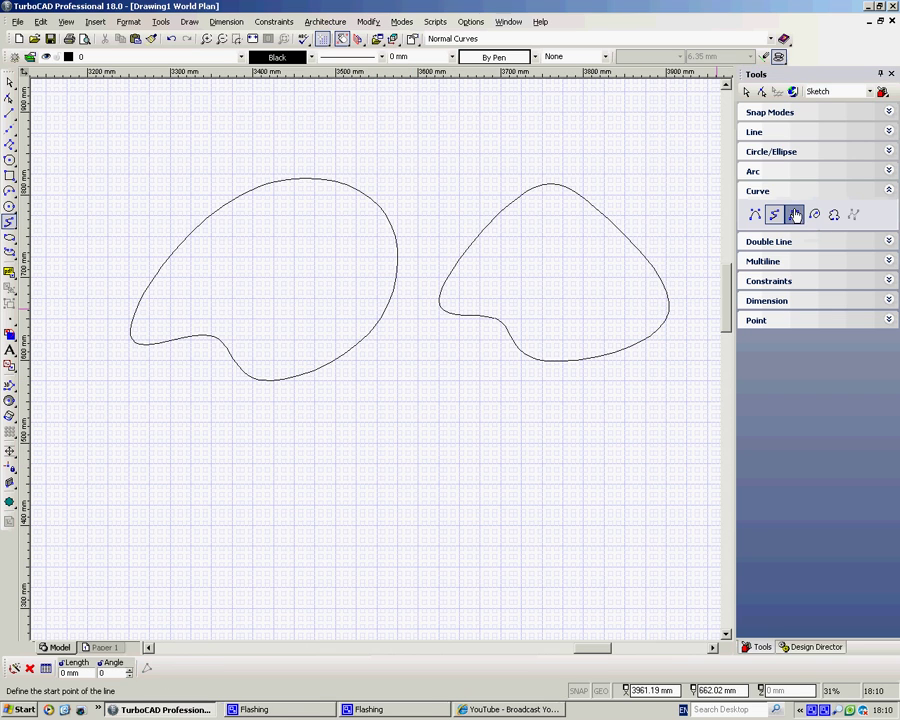
click(268, 508)
click(388, 403)
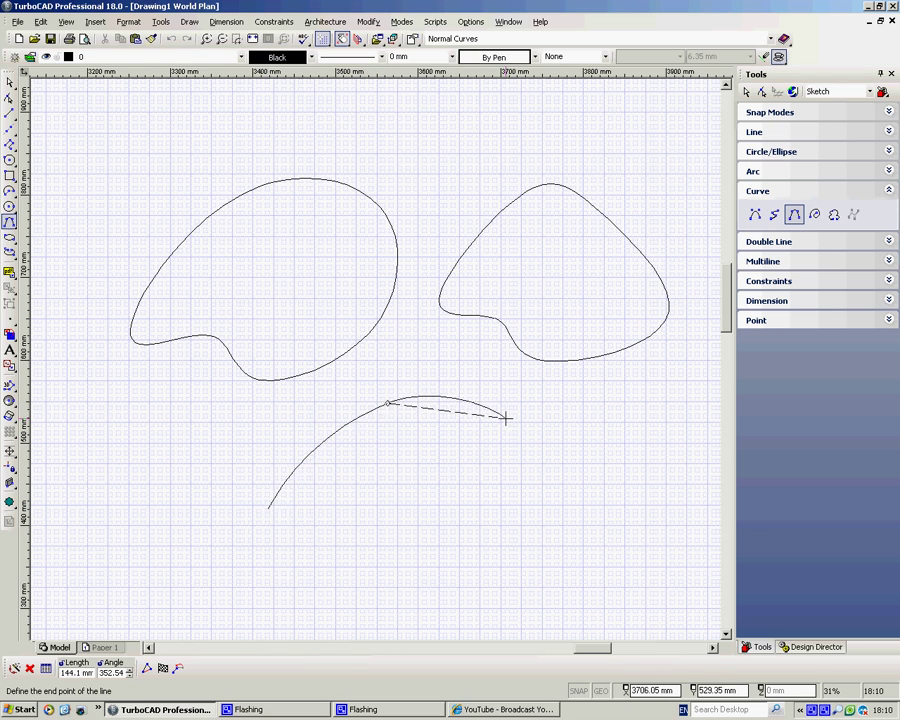
click(577, 431)
click(484, 589)
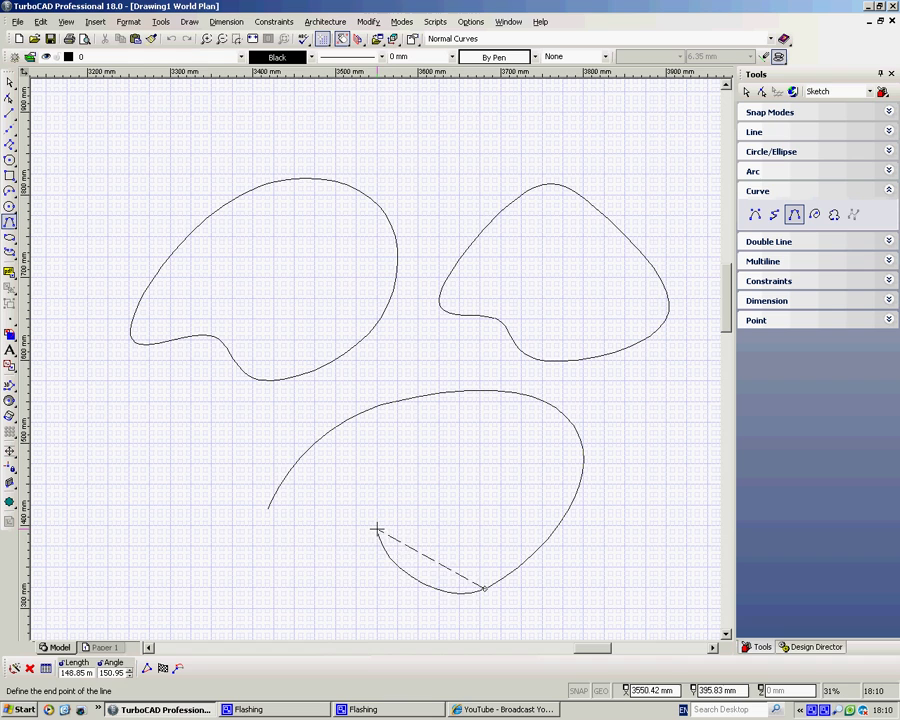
click(376, 530)
click(279, 568)
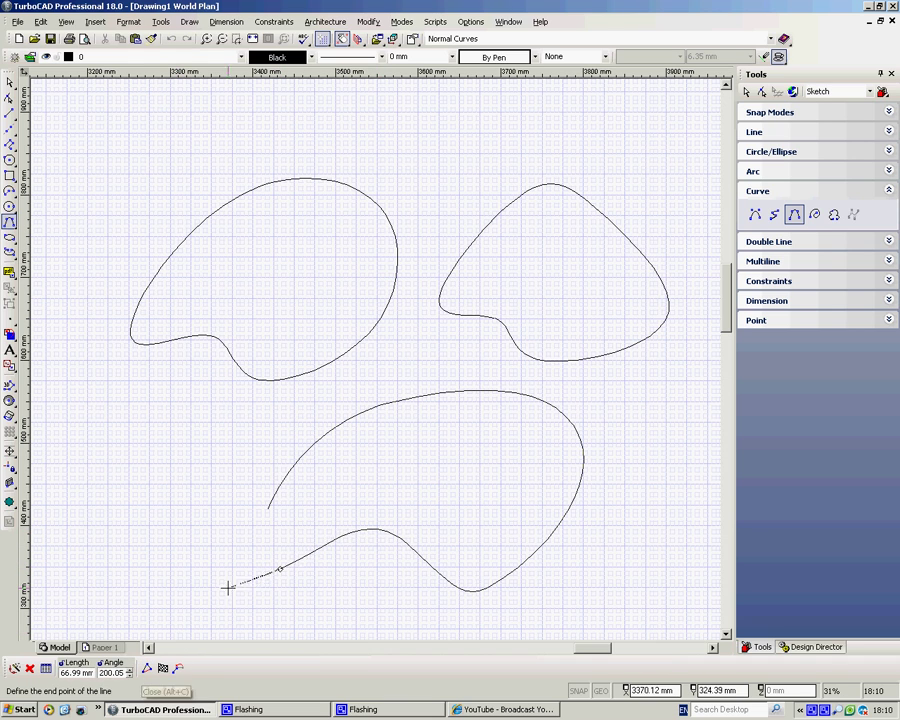
click(147, 669)
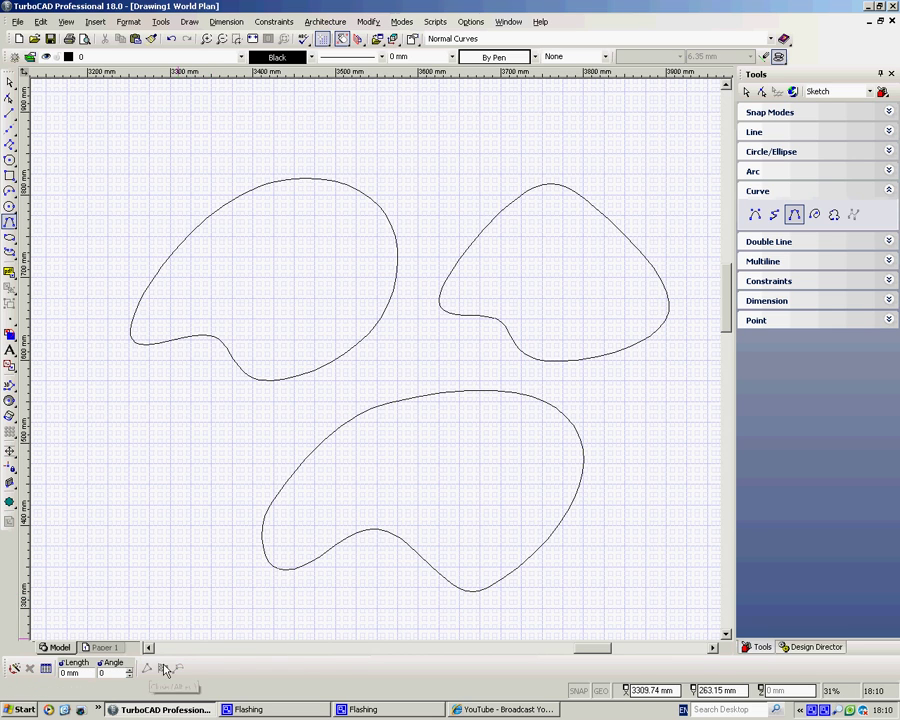
key(space)
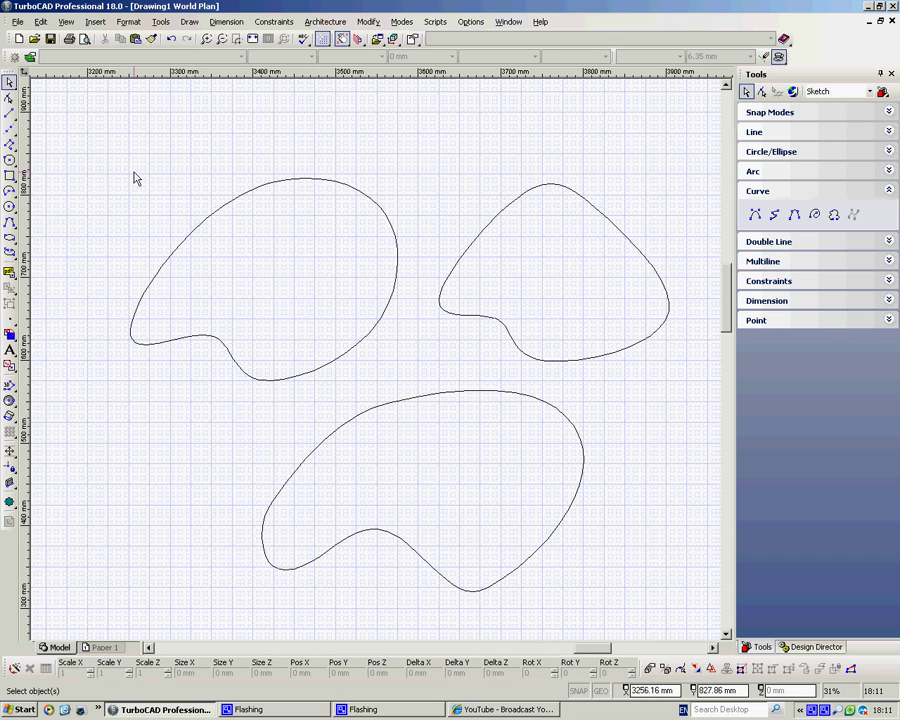
Make the Edit Tool from the Select flyout the active selection mode
click(9, 84)
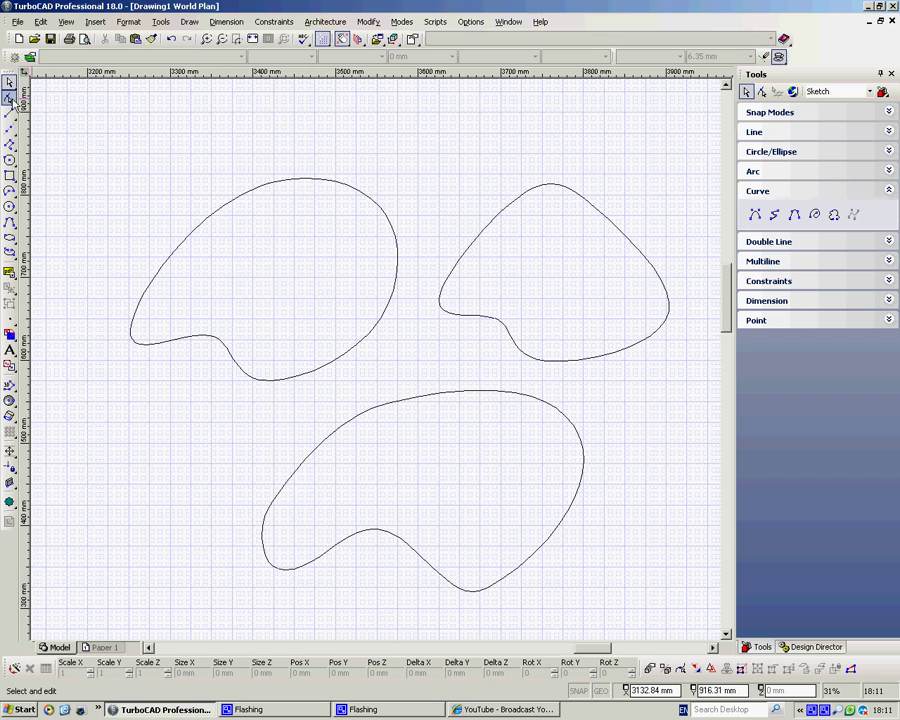
click(9, 97)
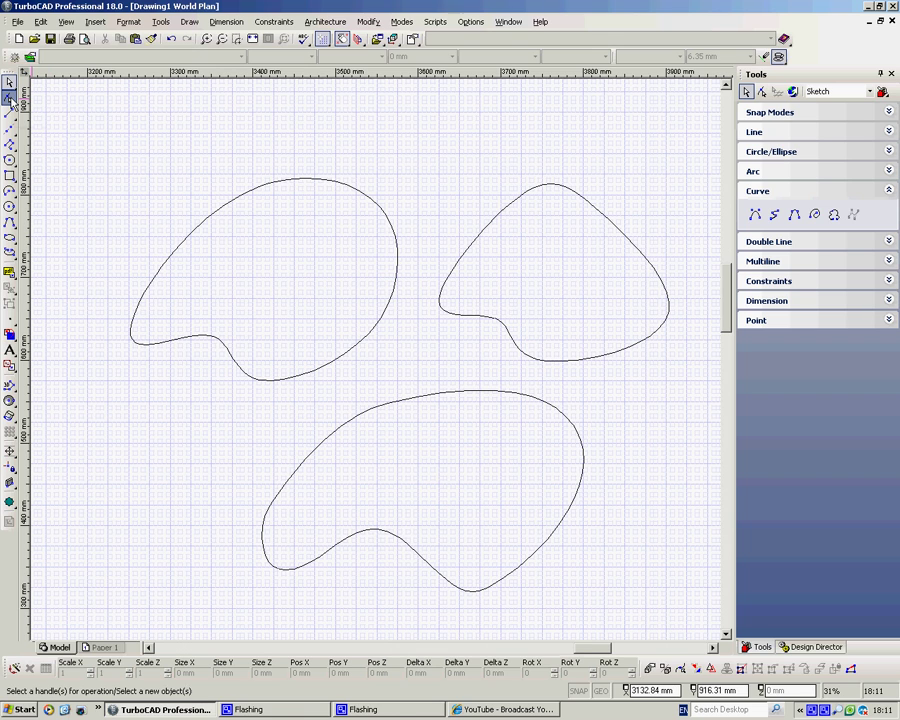
click(9, 84)
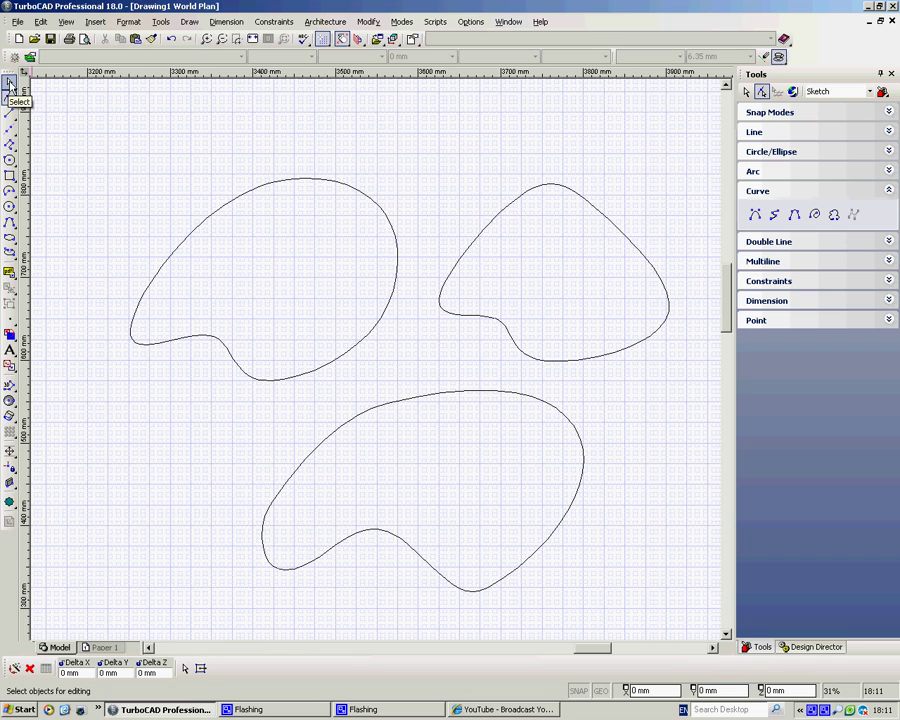
click(9, 97)
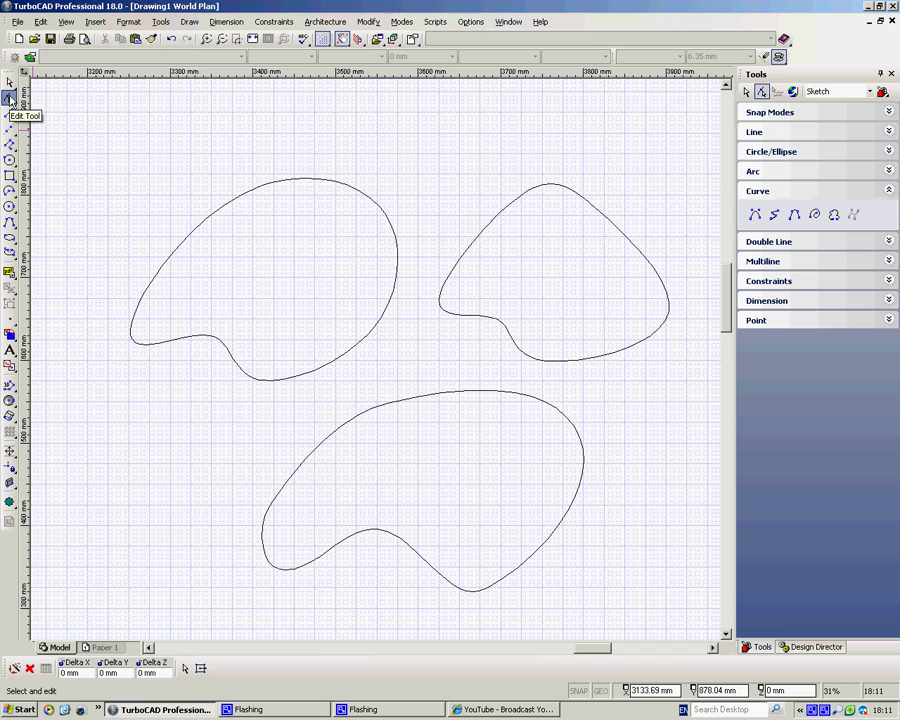
Drag the upper-left blob's top control point and a lower handle outward down-left
click(258, 268)
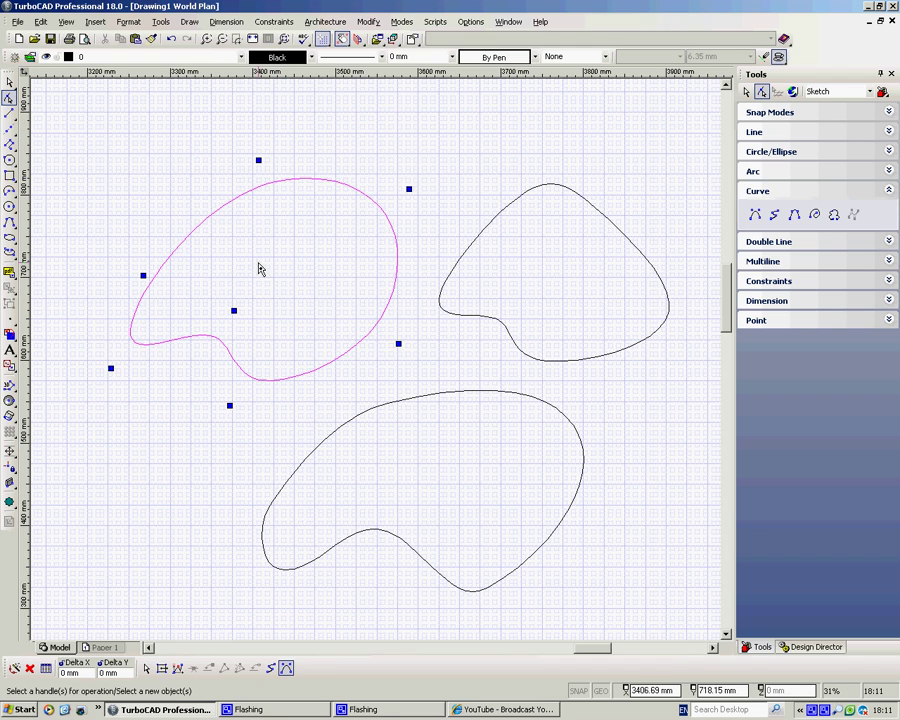
drag(258, 160, 73, 132)
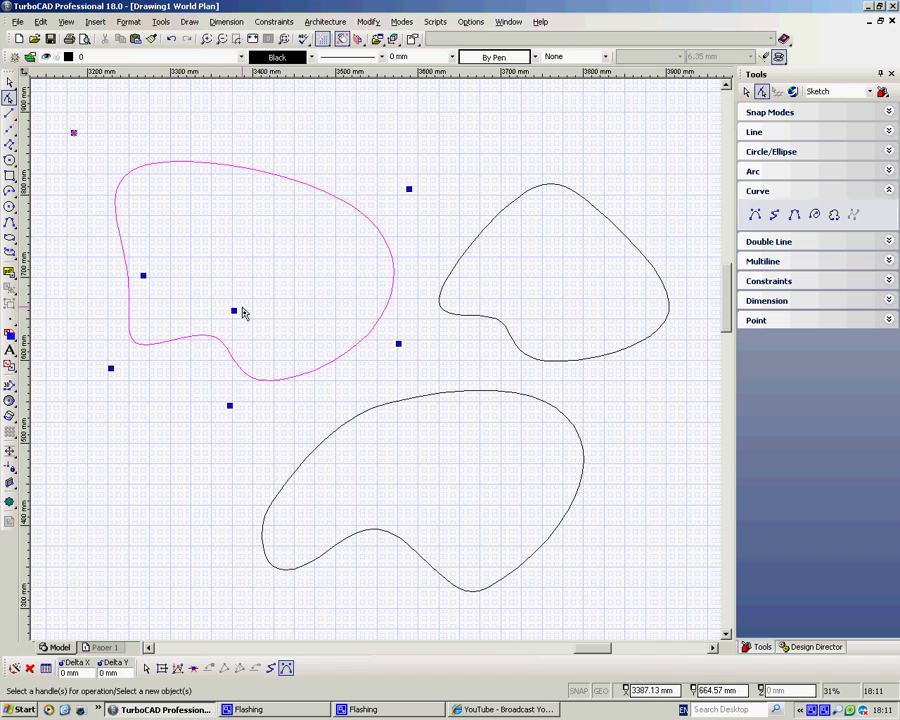
drag(236, 311, 181, 376)
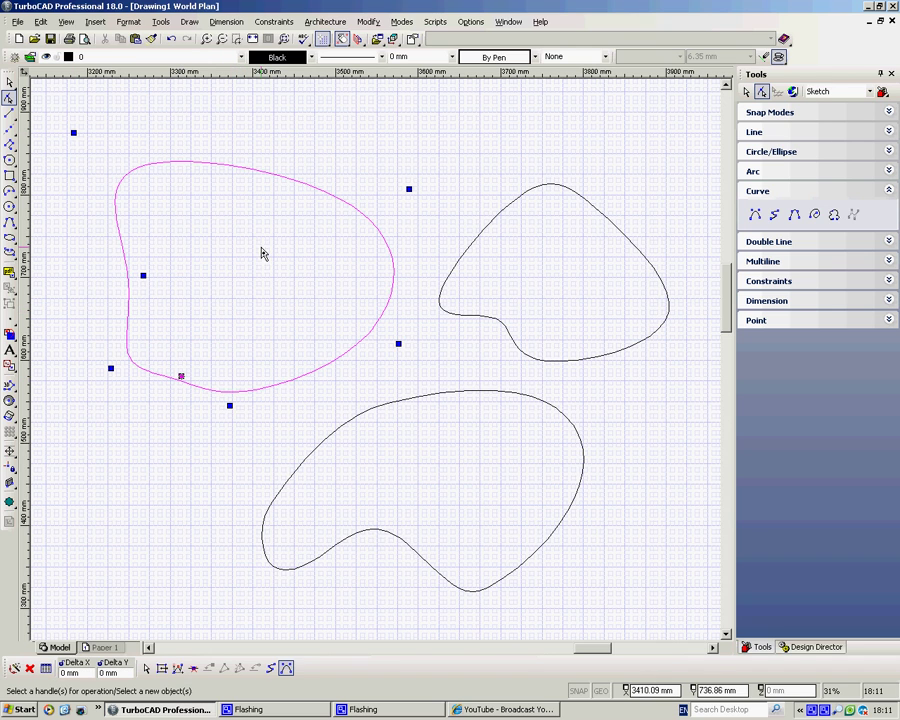
Drag a top-edge handle down so the blob's right side tapers to a point, then deselect
click(255, 177)
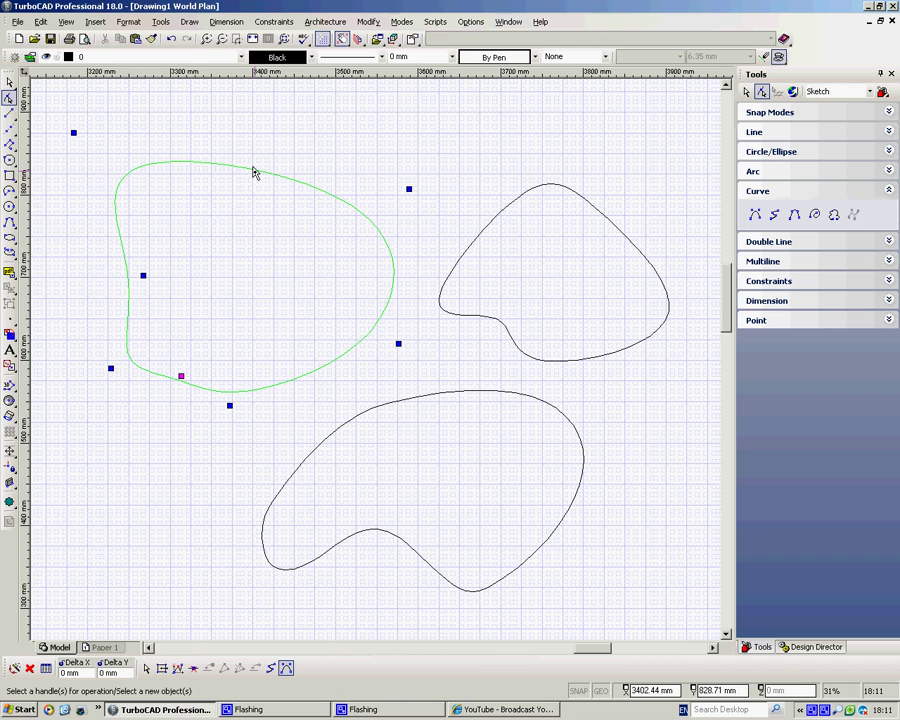
click(253, 172)
drag(252, 174, 233, 237)
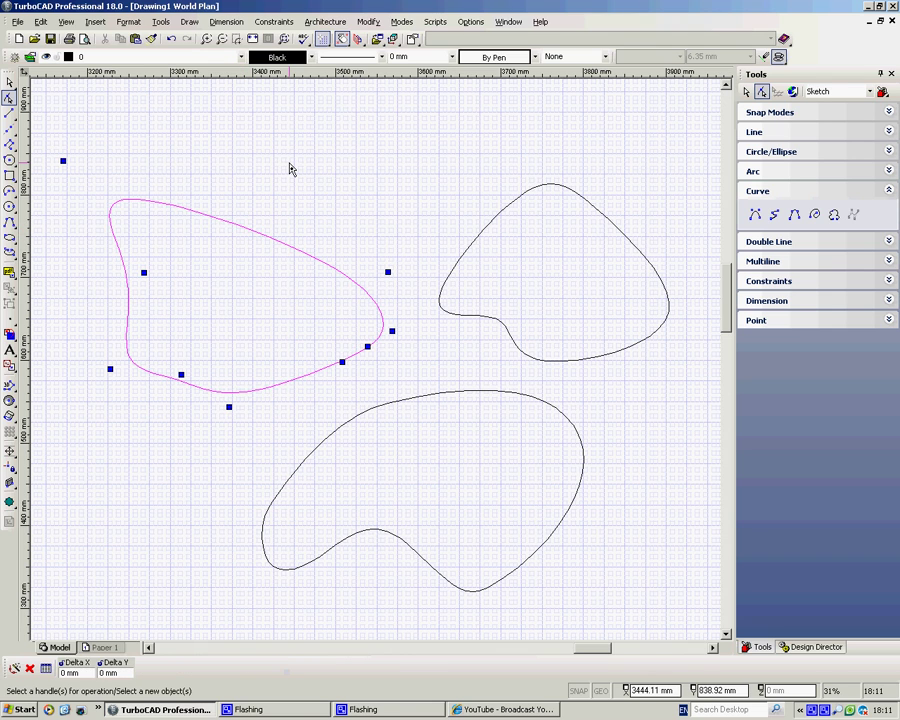
key(Escape)
key(Escape)
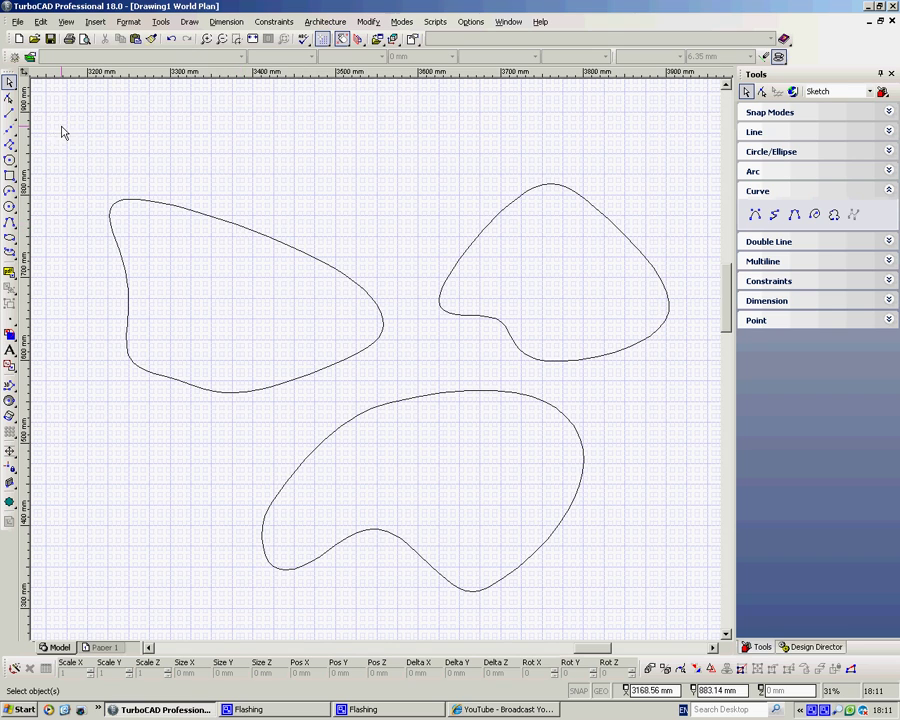
click(8, 99)
Push the upper-left curve's lobe upward into a rounded fan shape
click(213, 223)
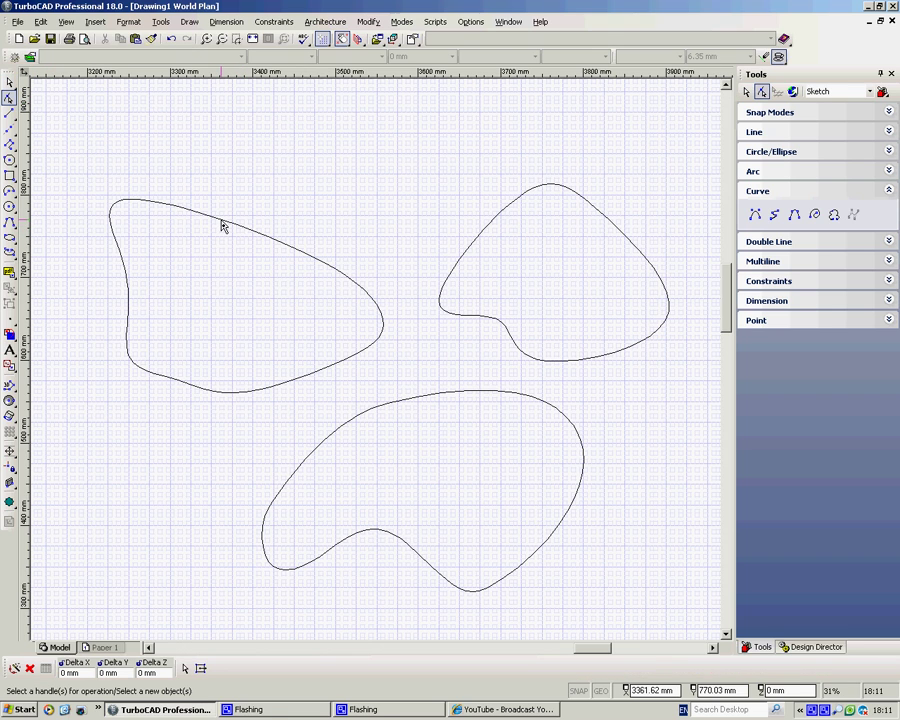
click(222, 226)
drag(222, 226, 261, 128)
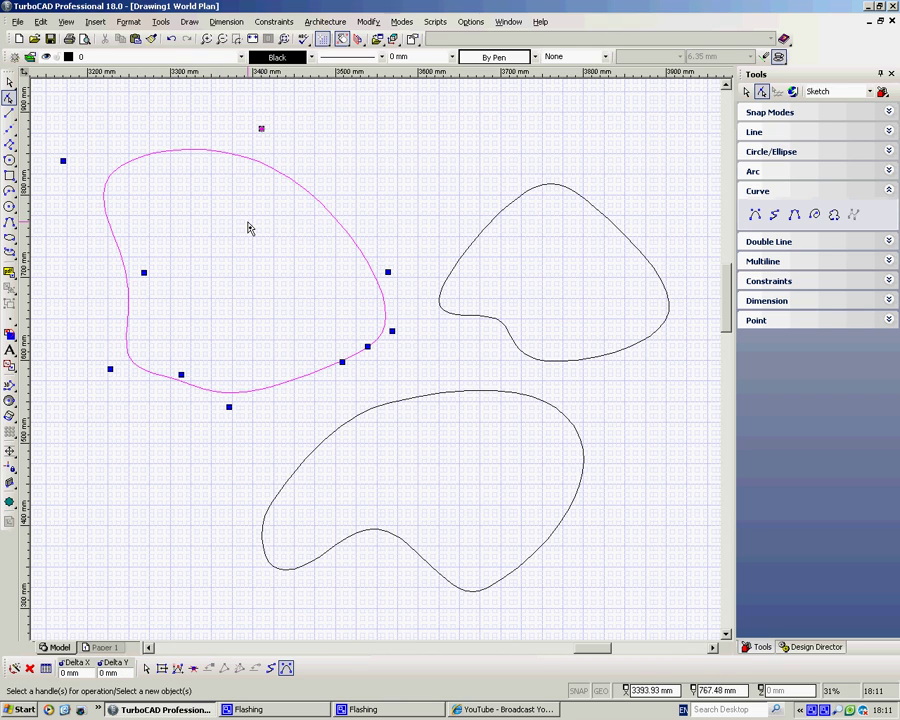
Widen the upper-right curve by stretching its top handles toward the left
click(543, 189)
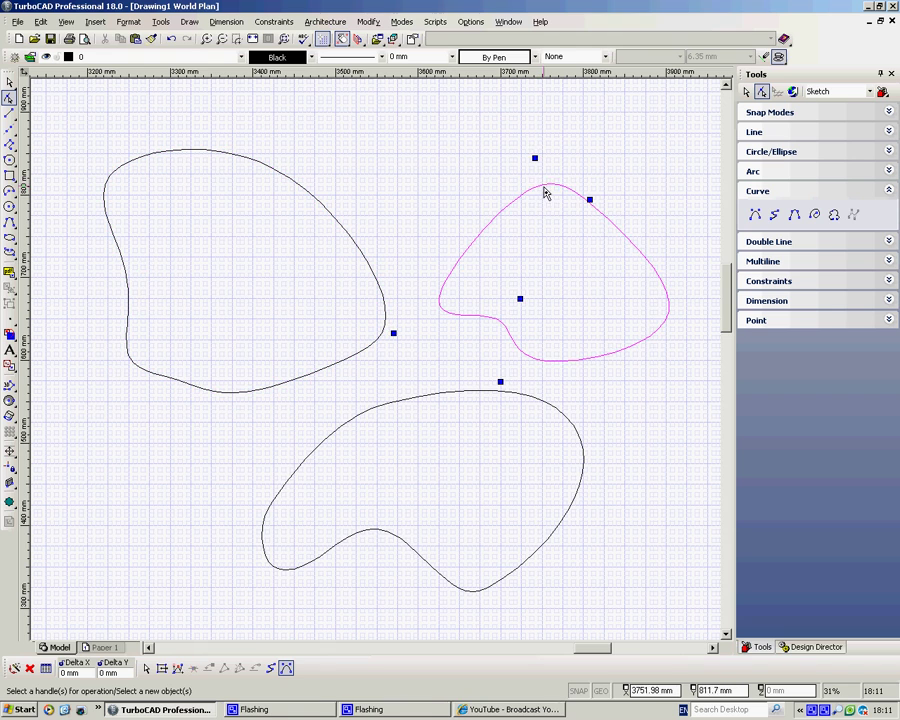
drag(534, 157, 450, 175)
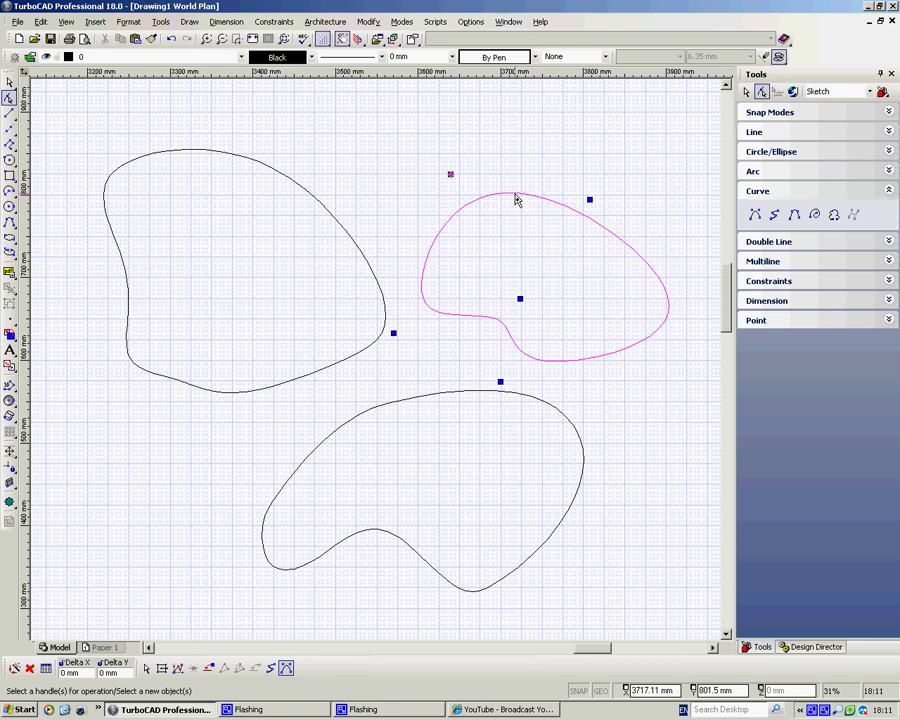
mouse_move(517, 200)
mouse_down()
mouse_move(512, 191)
mouse_move(508, 215)
mouse_up()
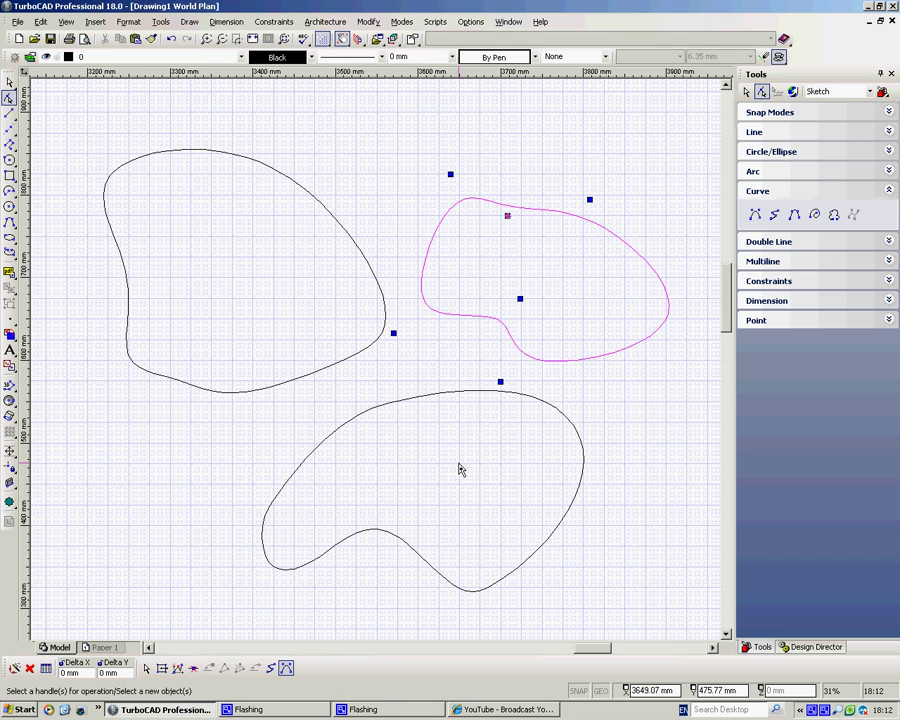
Move the lower curve's upper node up-left and pull a tangent handle to dent its upper right
scroll(474, 474, up, 1)
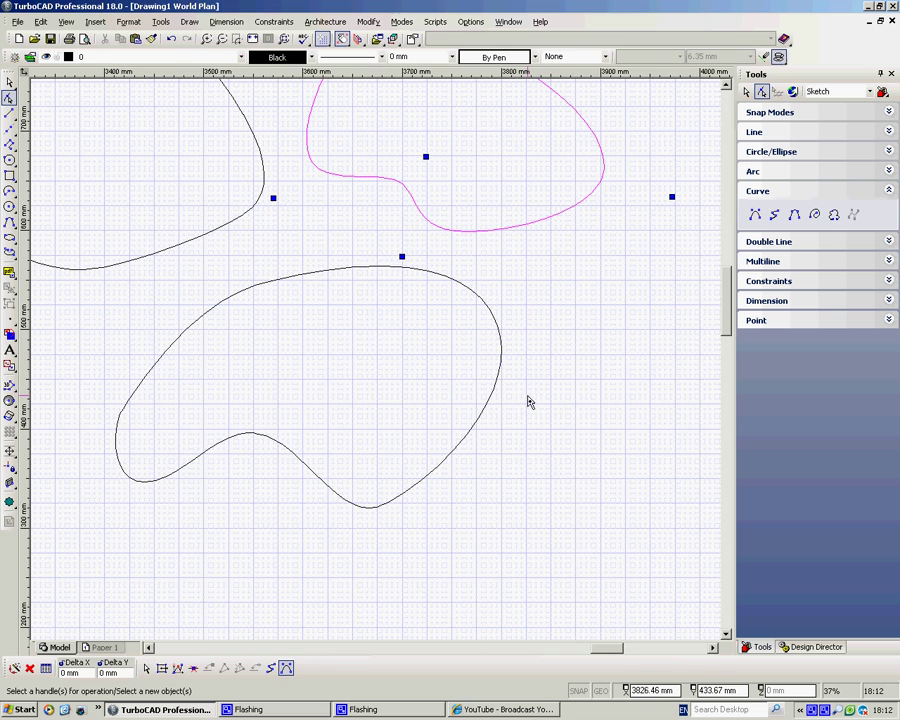
key(Escape)
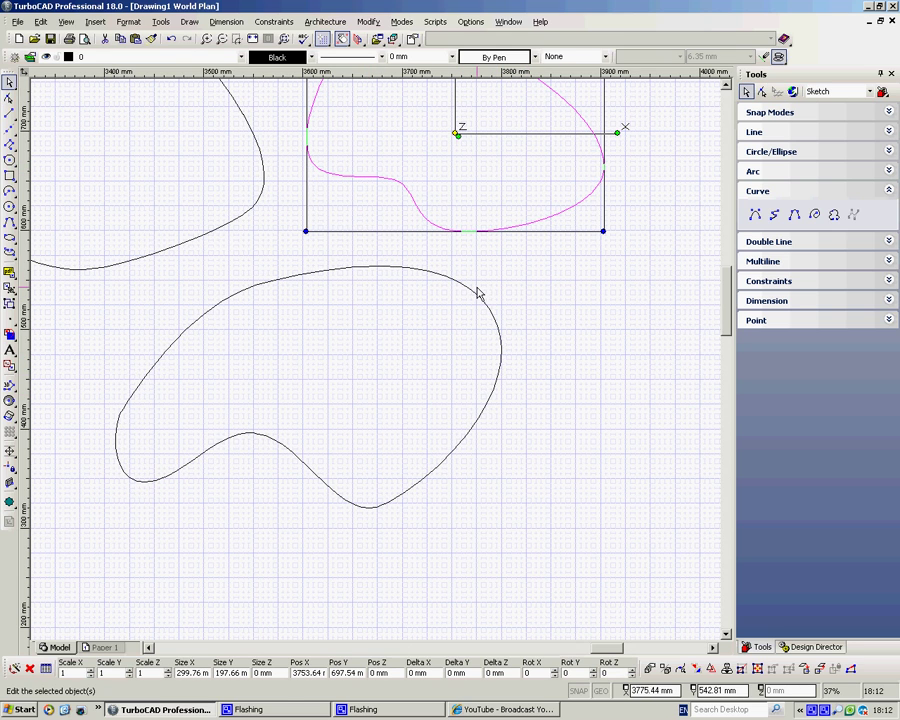
click(10, 98)
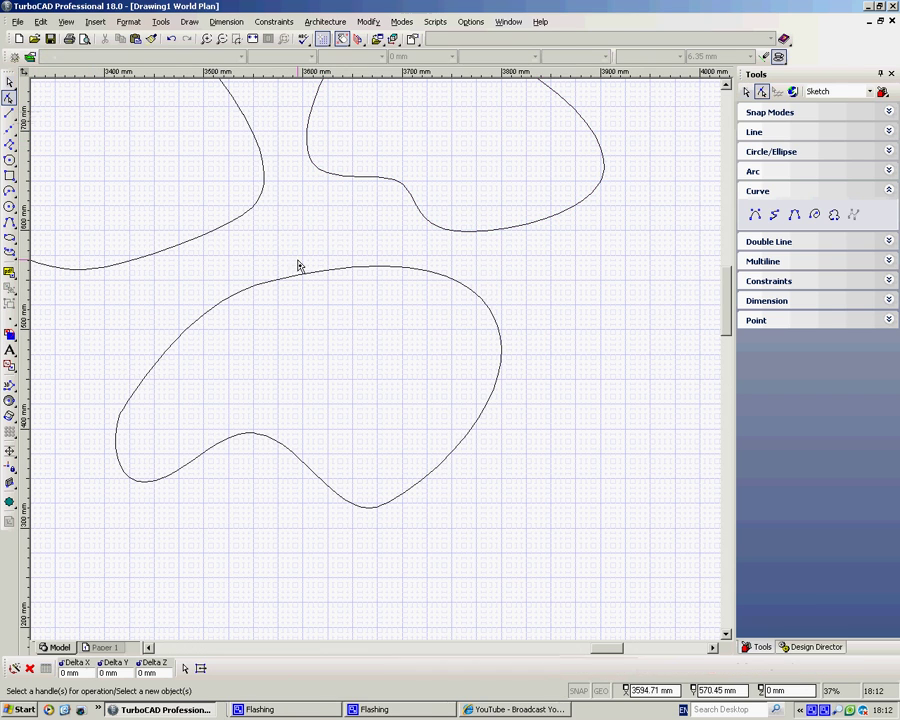
click(345, 270)
mouse_move(268, 283)
mouse_down()
mouse_move(283, 302)
mouse_move(255, 295)
mouse_move(253, 275)
mouse_up()
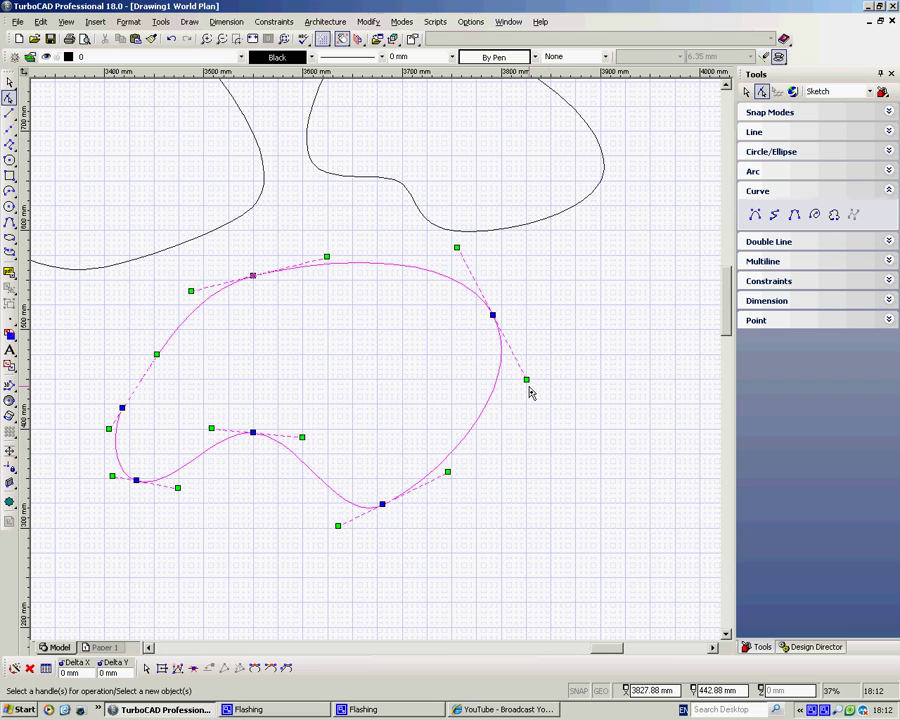
drag(526, 379, 580, 274)
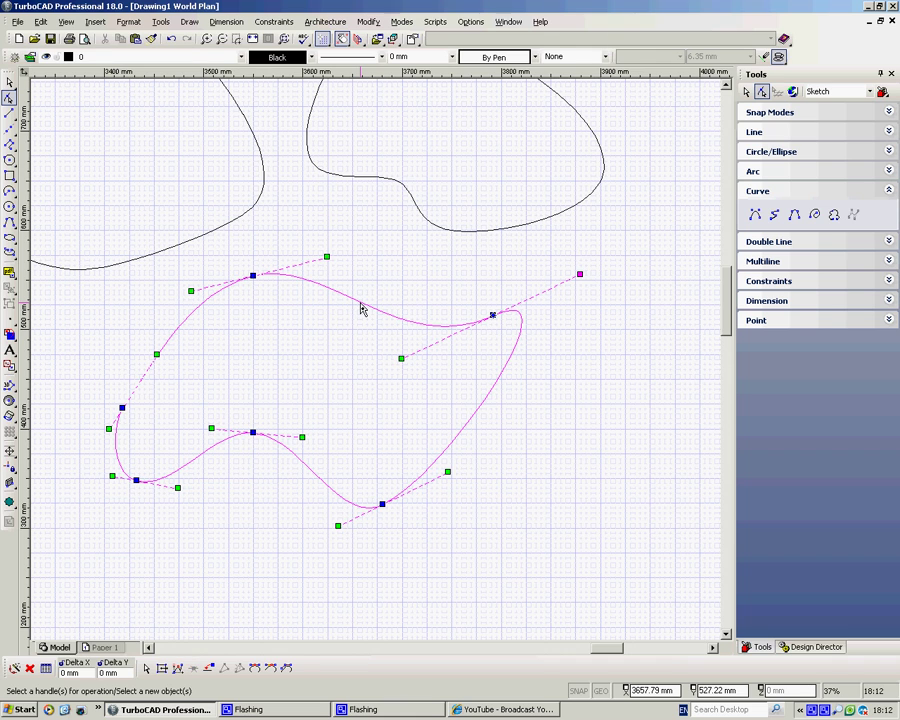
Add a node on the lower curve's top edge and raise it into a peak
click(361, 304)
drag(363, 305, 395, 238)
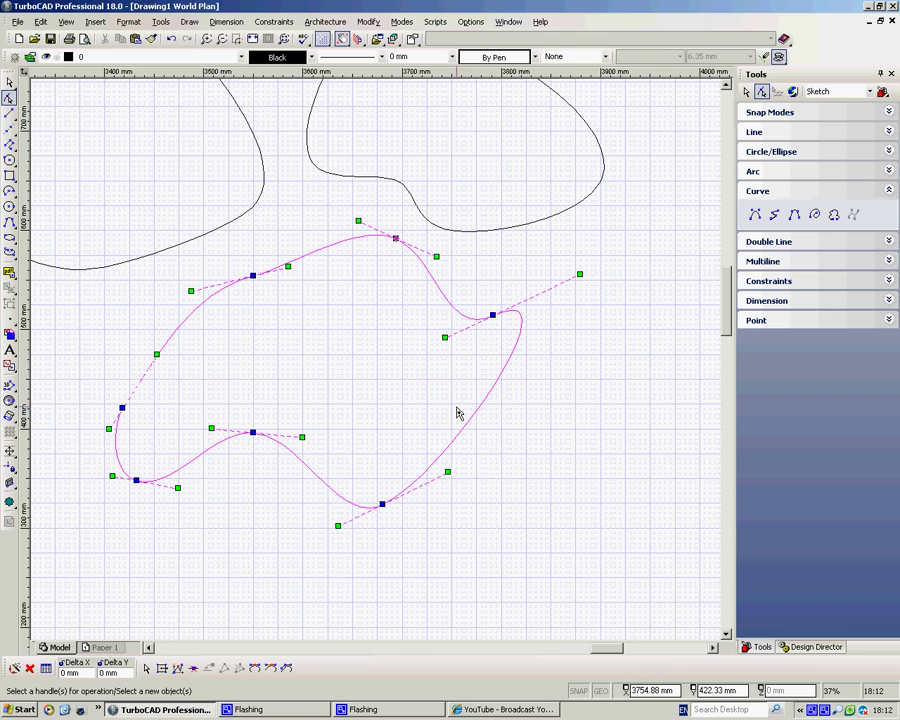
scroll(376, 362, down, 1)
scroll(376, 362, up, 1)
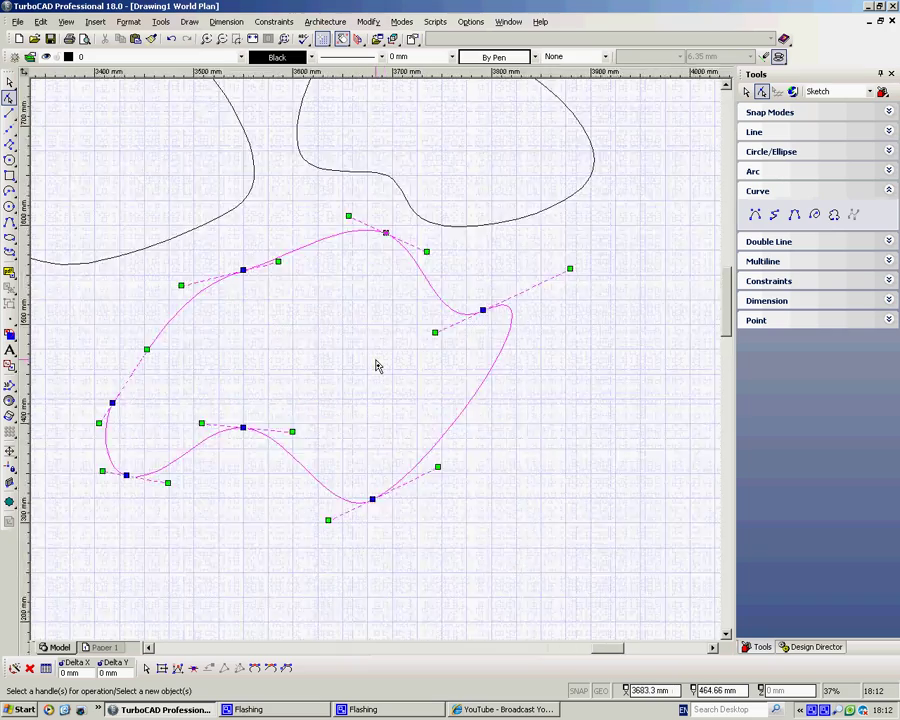
scroll(376, 362, down, 4)
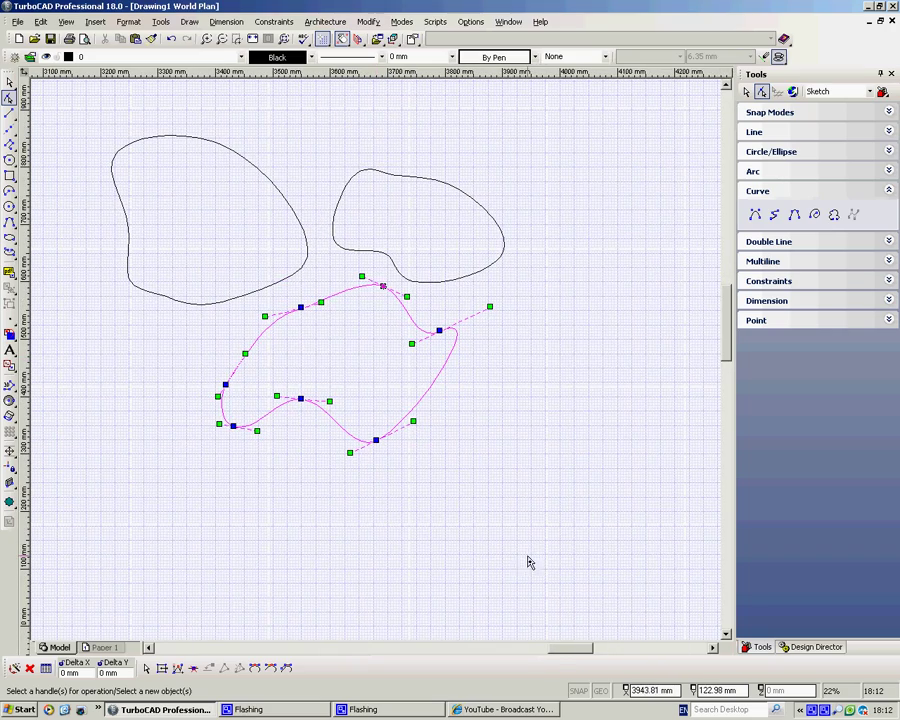
drag(551, 655, 588, 650)
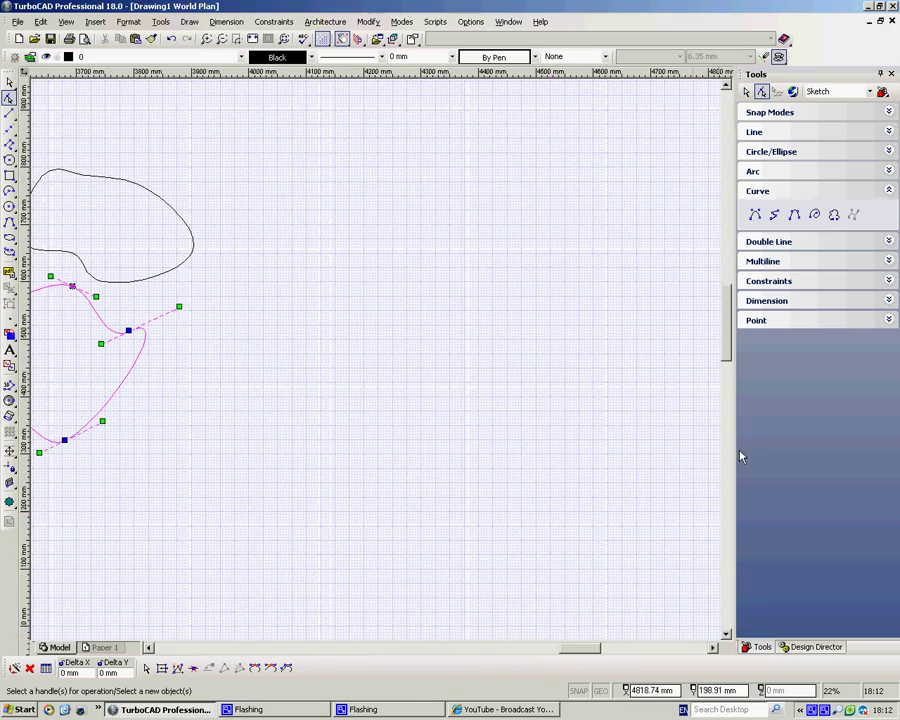
Sketch freehand eyes, a mouth and the face outline
click(815, 216)
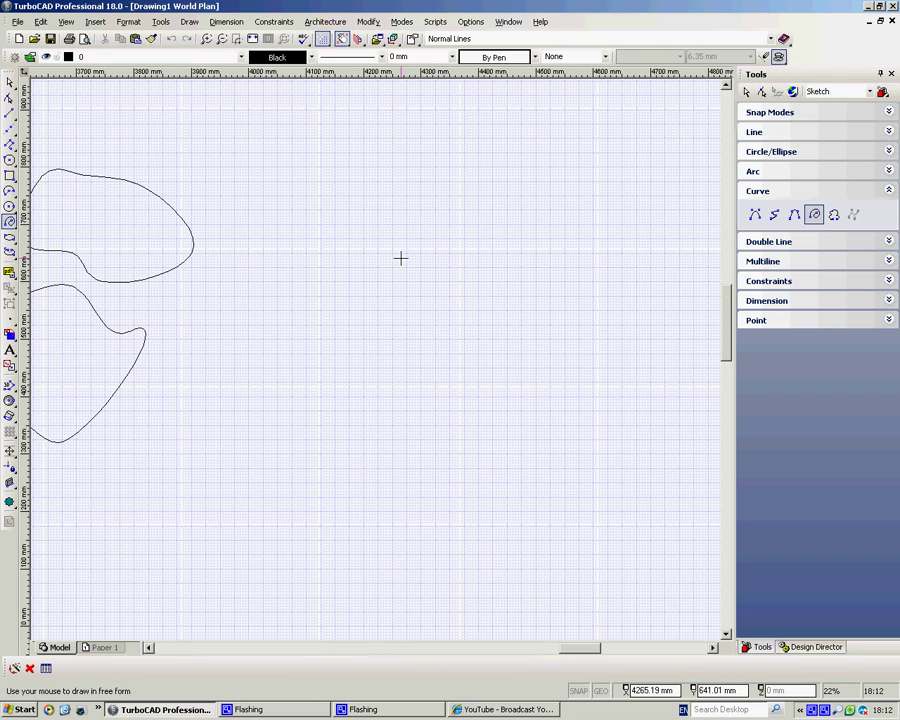
drag(400, 258, 455, 266)
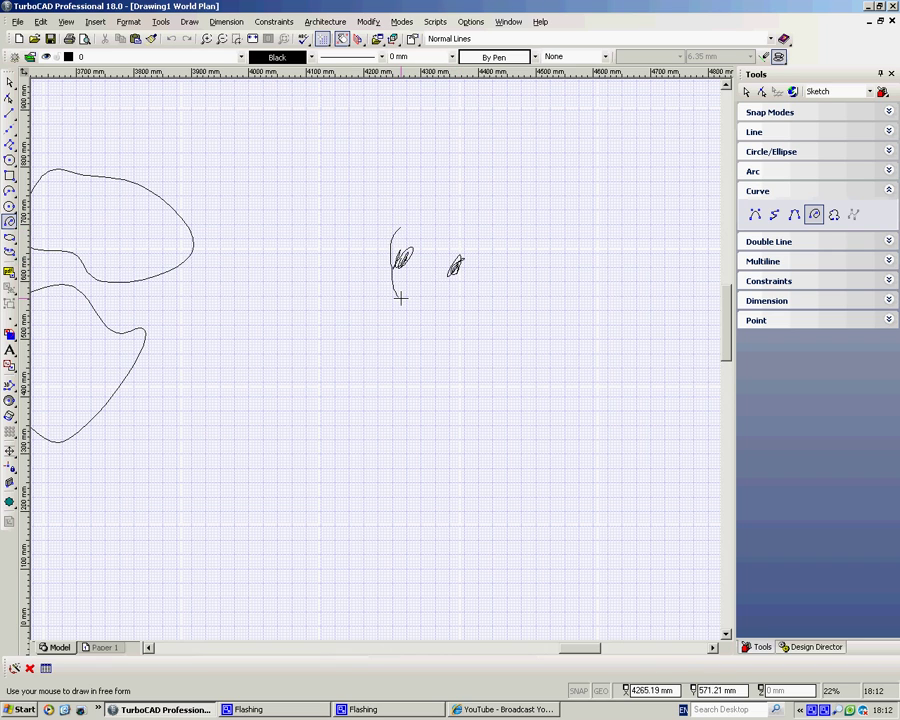
mouse_move(400, 297)
mouse_down()
mouse_move(417, 233)
mouse_move(459, 292)
mouse_move(481, 253)
mouse_move(407, 233)
mouse_up()
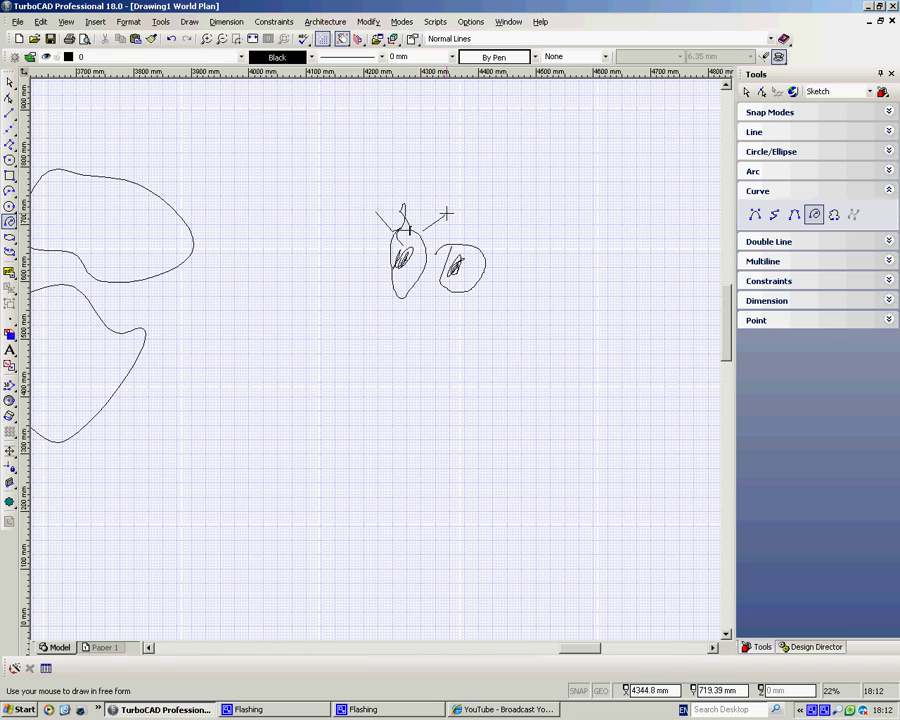
mouse_move(383, 332)
mouse_down()
mouse_move(460, 331)
mouse_move(382, 333)
mouse_move(403, 363)
mouse_move(472, 345)
mouse_up()
mouse_move(400, 196)
mouse_down()
mouse_move(362, 297)
mouse_move(363, 326)
mouse_move(370, 372)
mouse_move(421, 404)
mouse_move(510, 357)
mouse_move(509, 295)
mouse_move(541, 260)
mouse_move(461, 196)
mouse_move(520, 104)
mouse_up()
Add freehand hair strokes above the face and whiskers reaching right
drag(516, 212, 644, 150)
drag(540, 240, 640, 231)
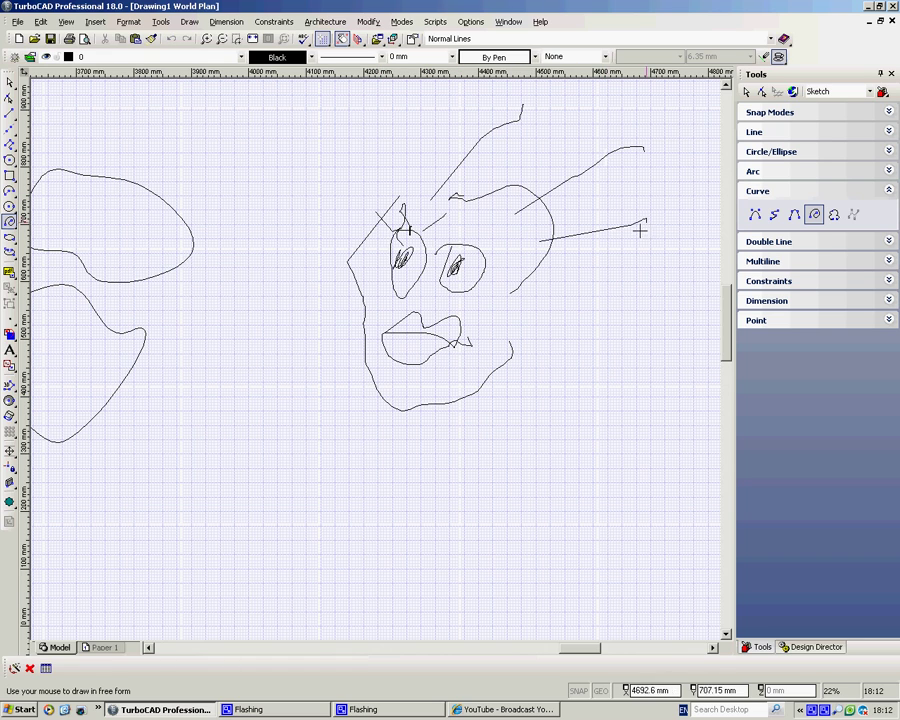
drag(540, 270, 649, 294)
drag(540, 322, 660, 320)
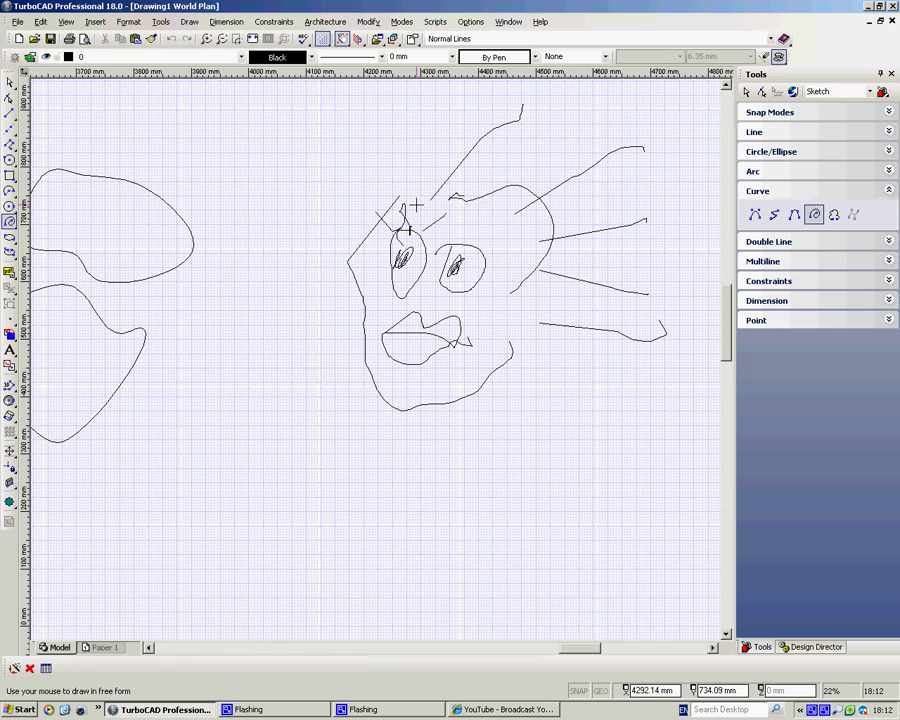
mouse_move(430, 196)
mouse_down()
mouse_move(446, 133)
mouse_move(438, 118)
mouse_move(399, 191)
mouse_move(402, 128)
mouse_up()
drag(462, 203, 567, 120)
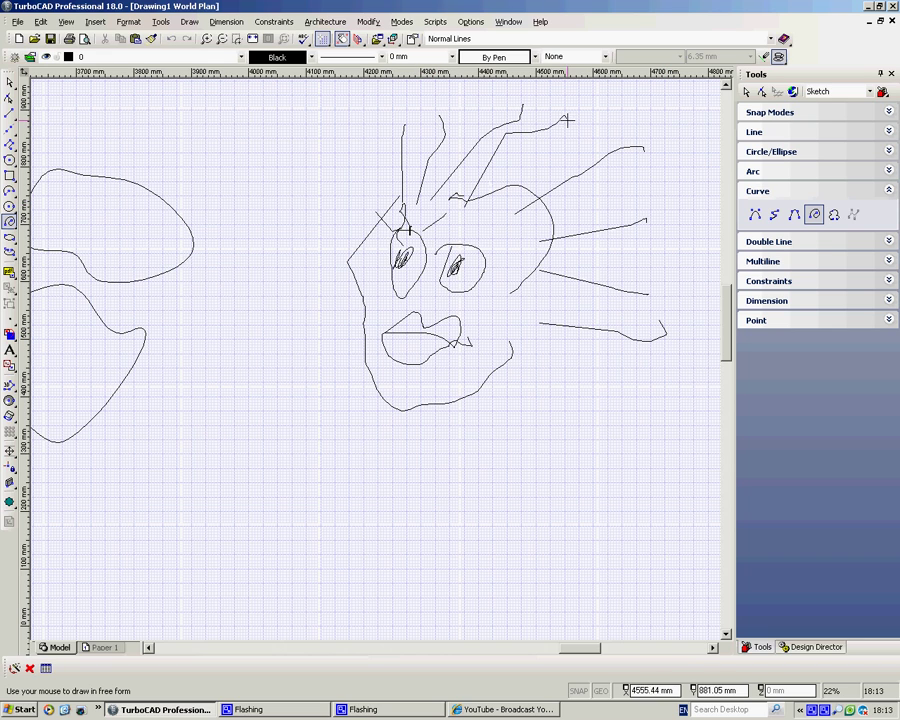
drag(518, 222, 673, 184)
mouse_move(494, 301)
mouse_down()
mouse_move(540, 289)
mouse_move(604, 290)
mouse_up()
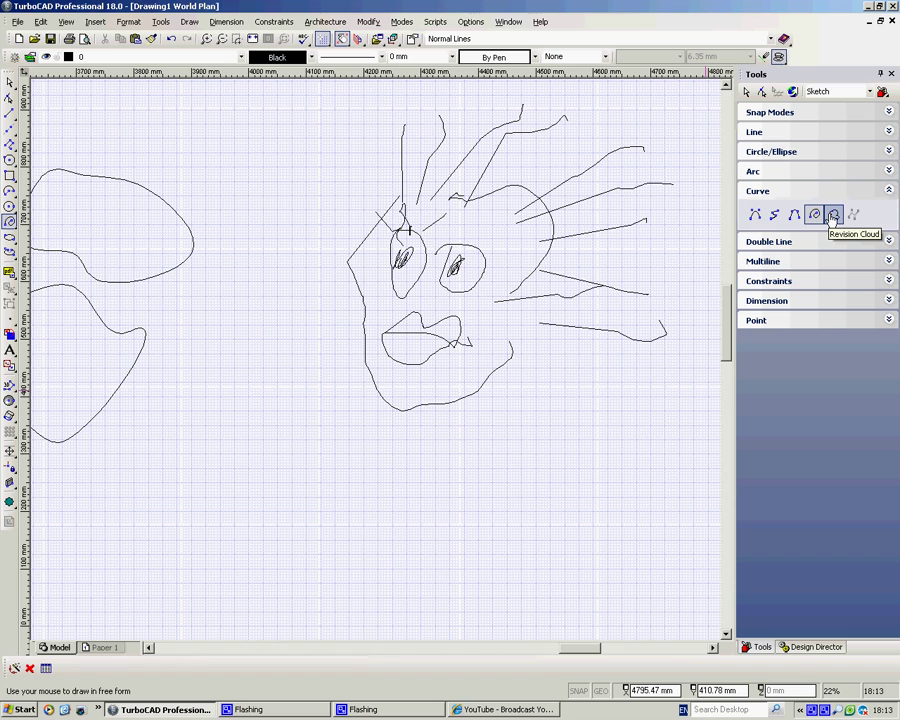
Start a revision cloud at the lower left and close it into one scalloped loop
click(833, 215)
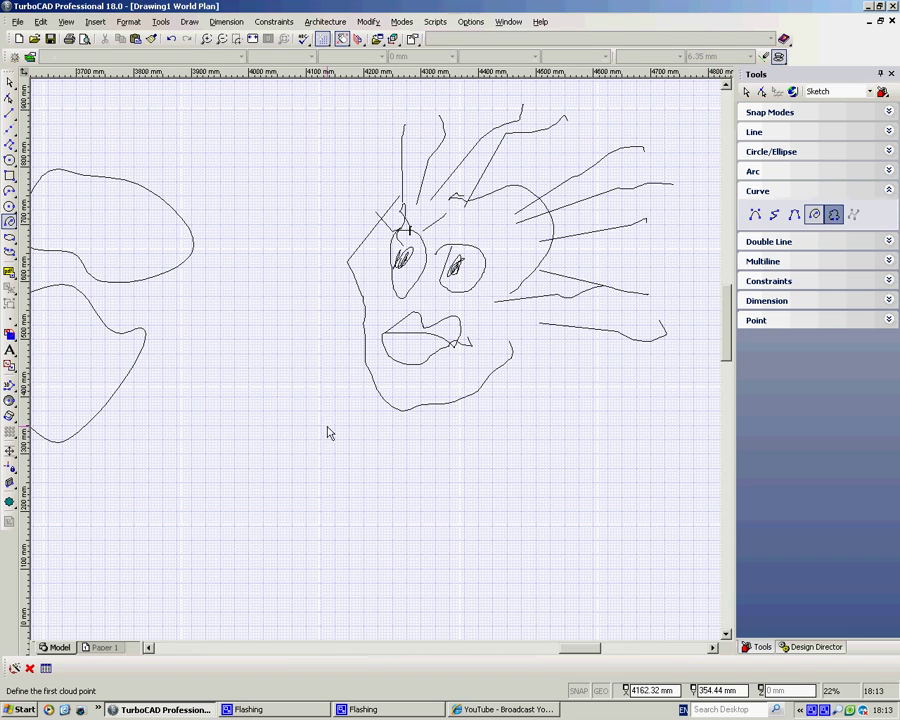
click(136, 453)
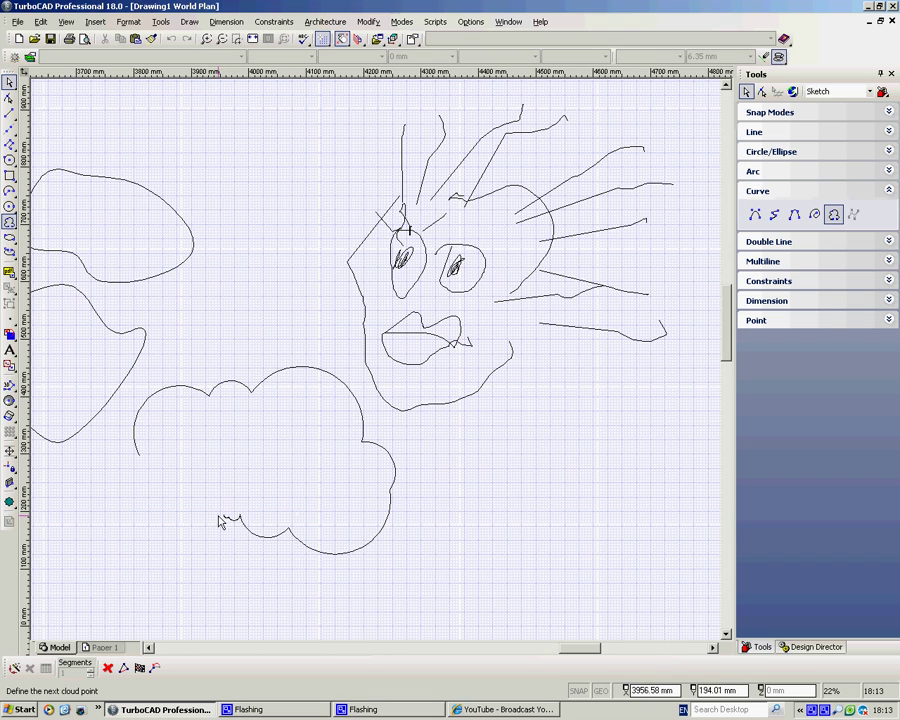
click(125, 667)
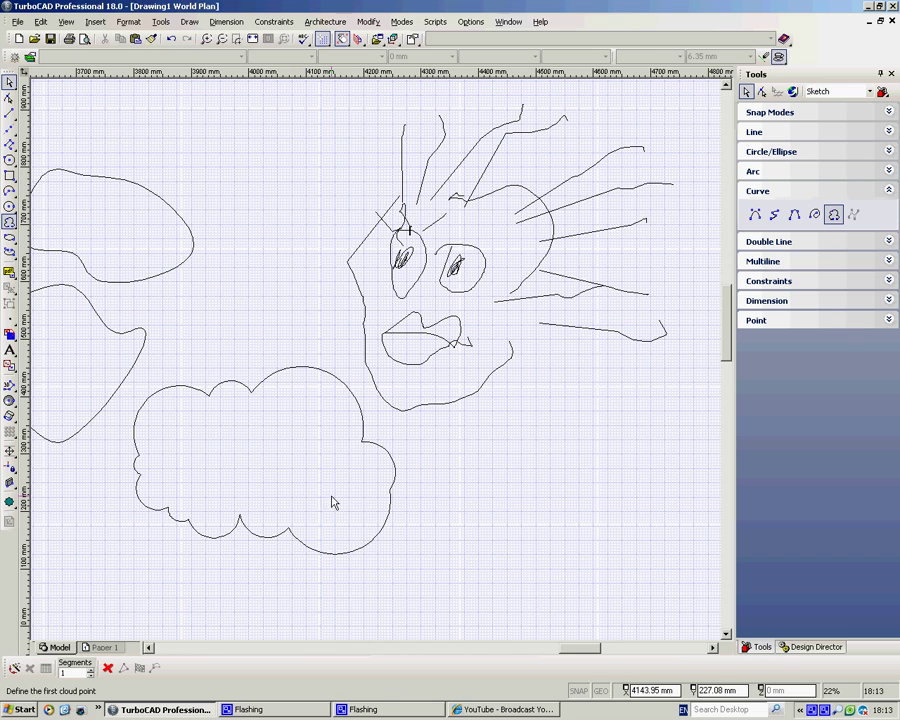
drag(588, 655, 607, 655)
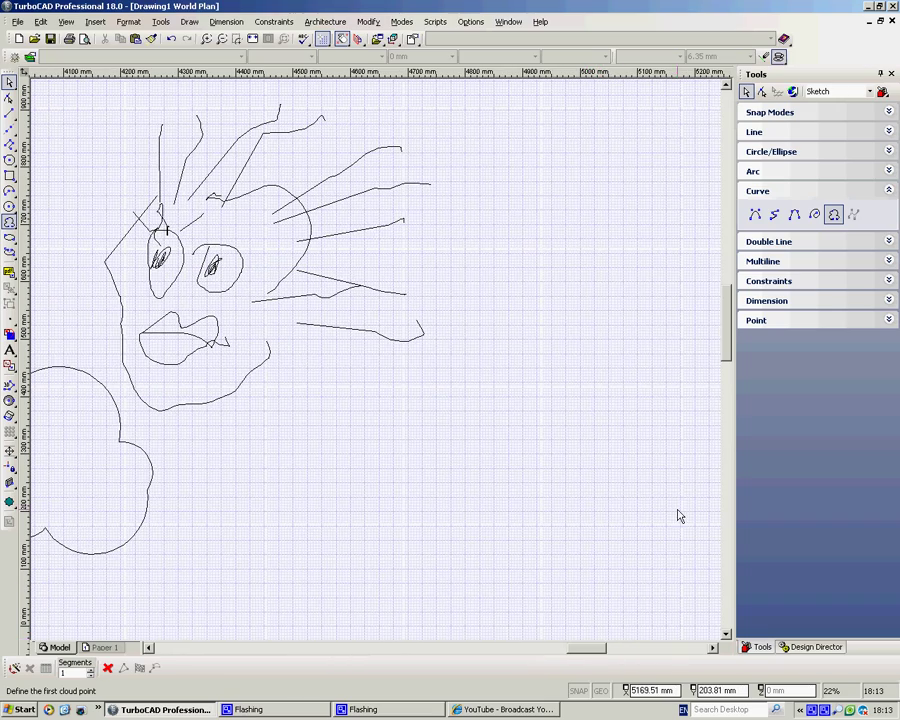
drag(727, 345, 729, 374)
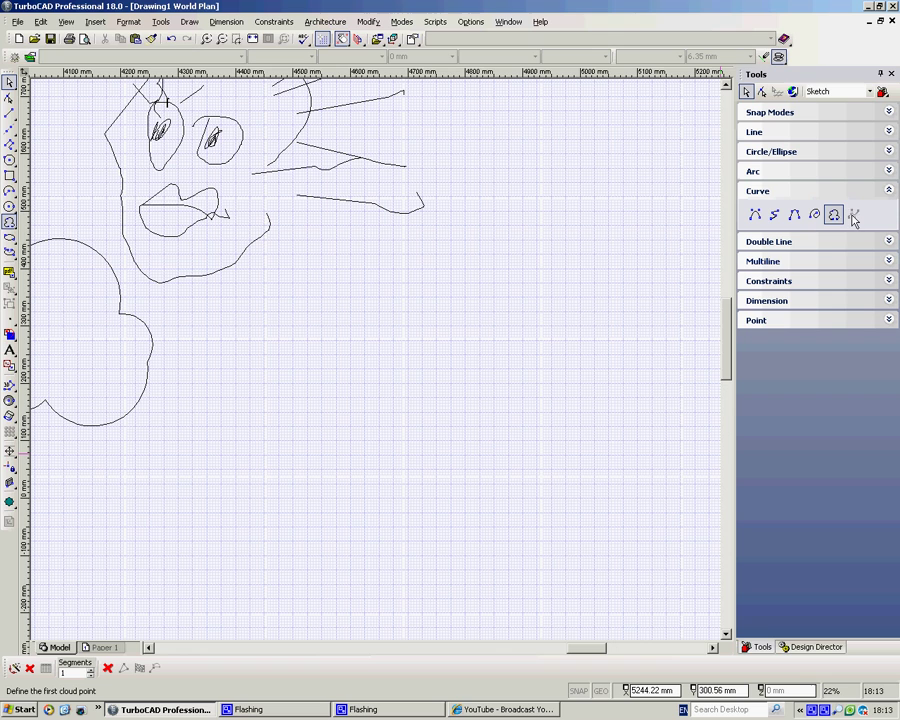
Draw a rectangle from below the face down to the lower right
click(889, 133)
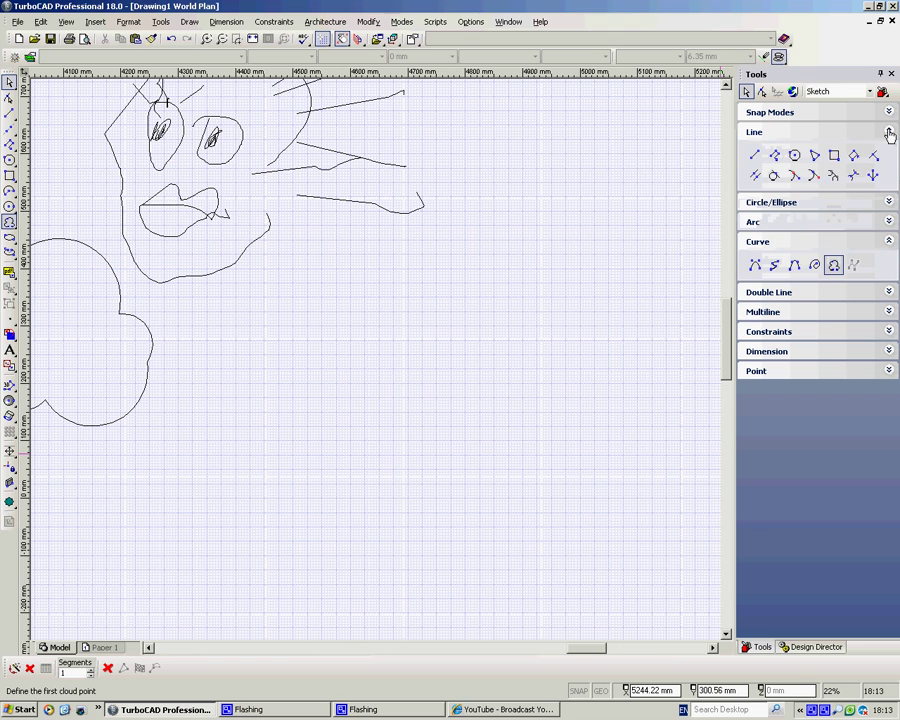
click(833, 155)
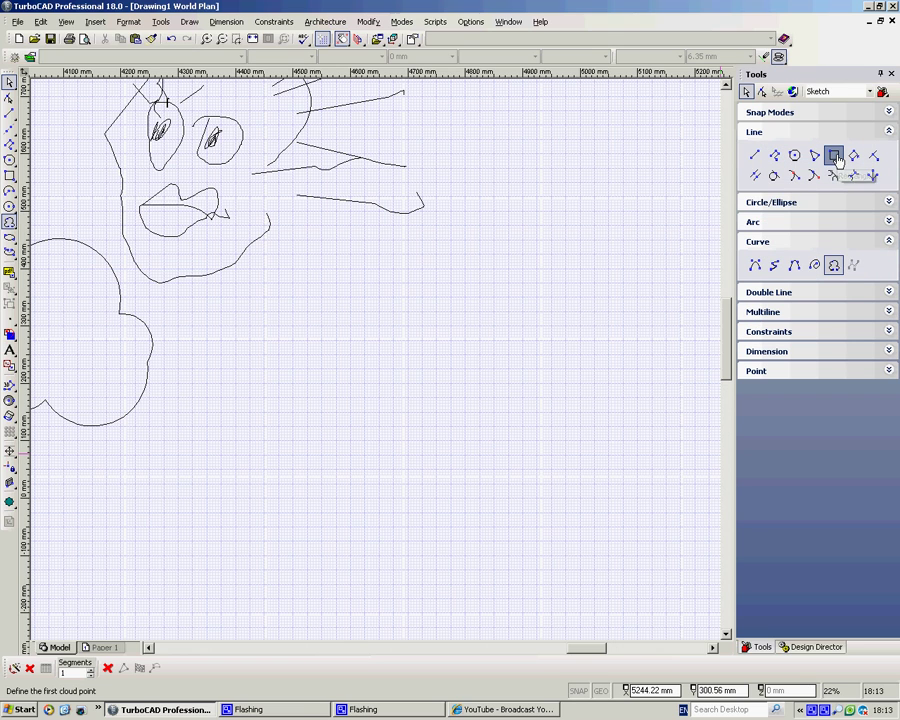
click(342, 354)
click(574, 511)
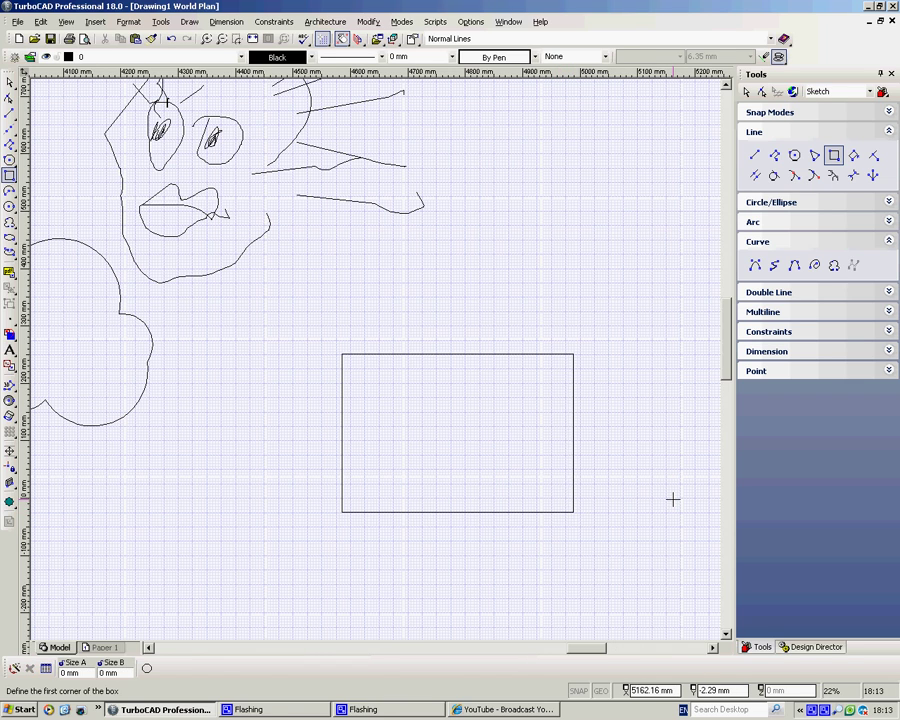
Select the rectangle and open Convert to Curve, showing a 0.01 mm tolerance
key(Escape)
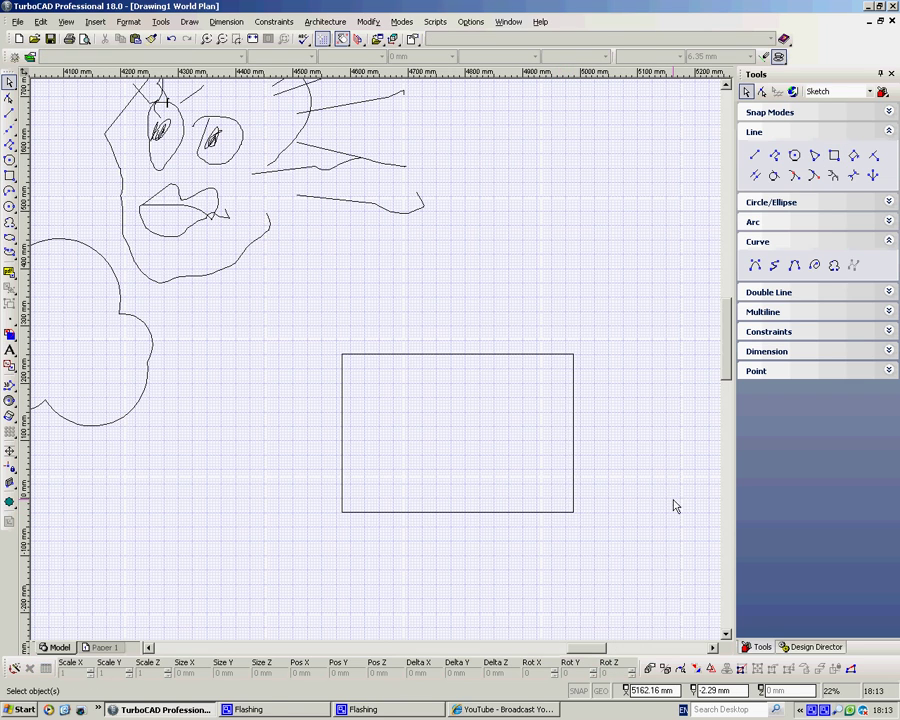
click(477, 355)
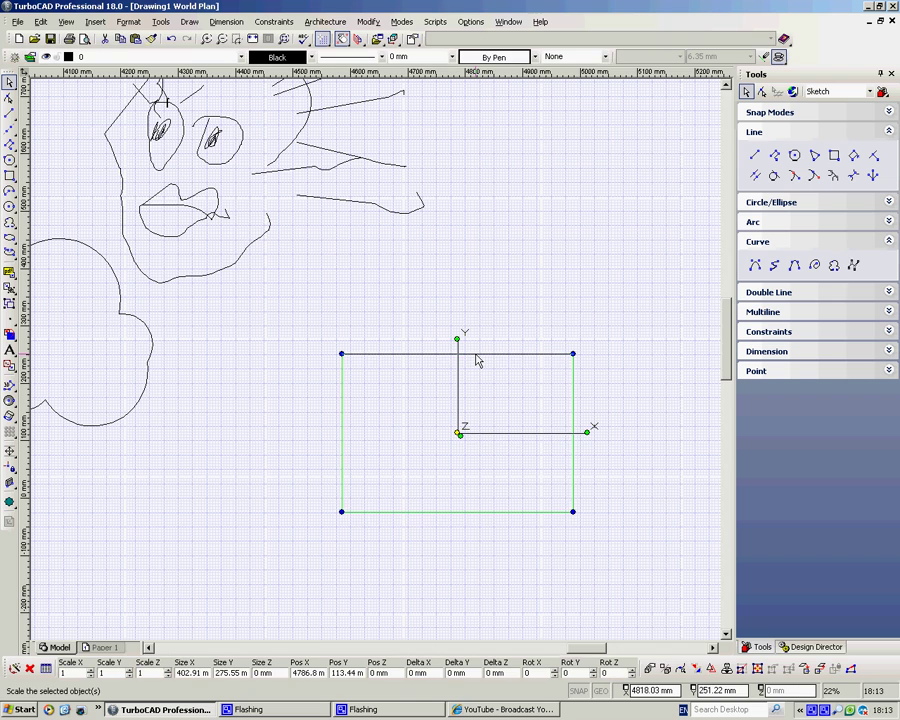
click(854, 265)
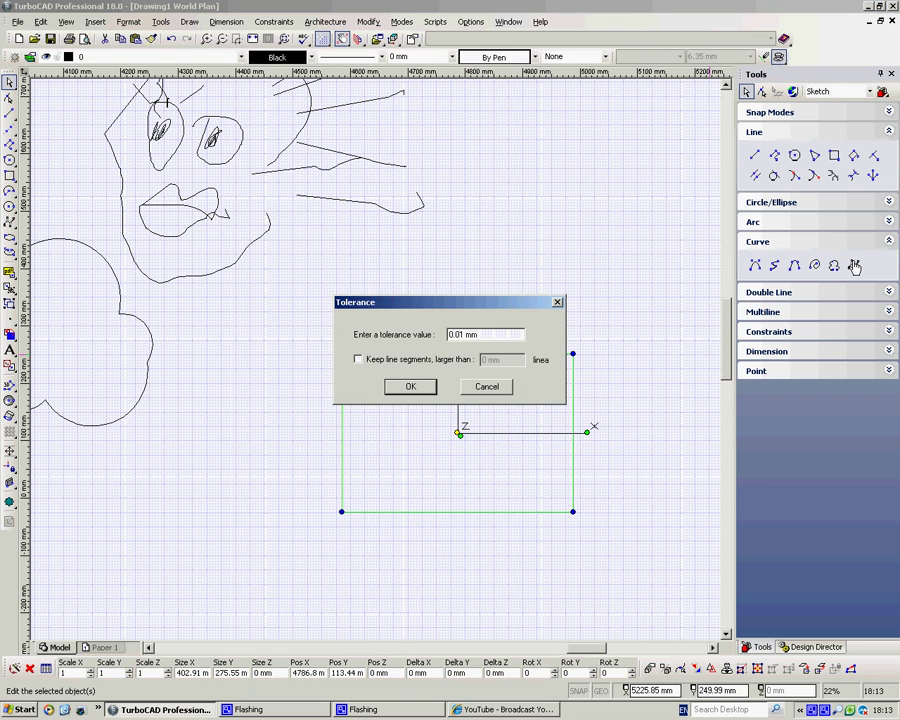
Accept the 0.01 mm conversion tolerance and stretch the converted rectangle's top-right corner up and right
click(410, 388)
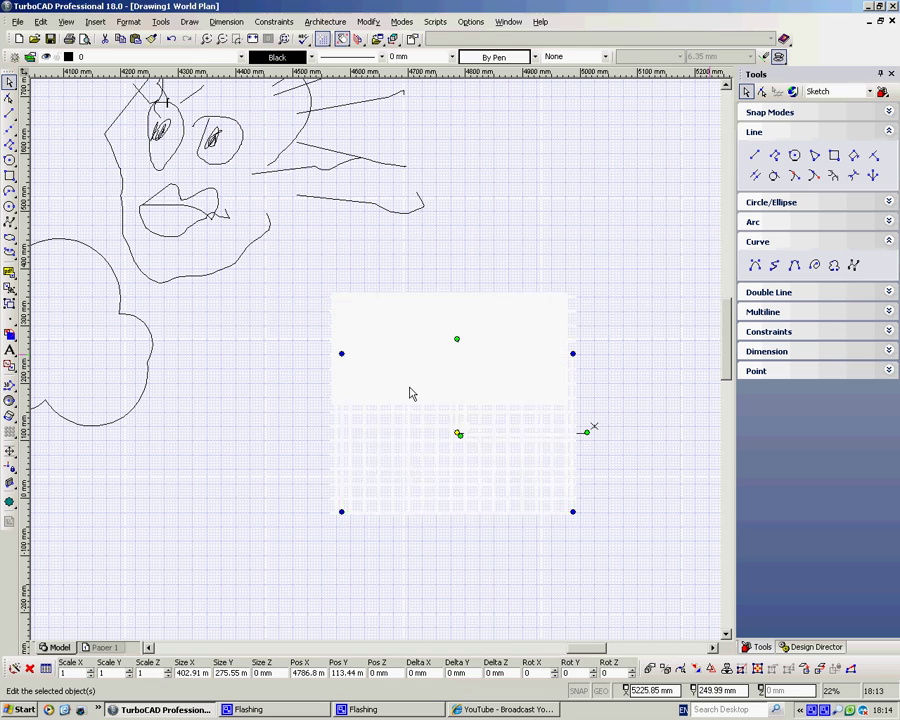
click(559, 366)
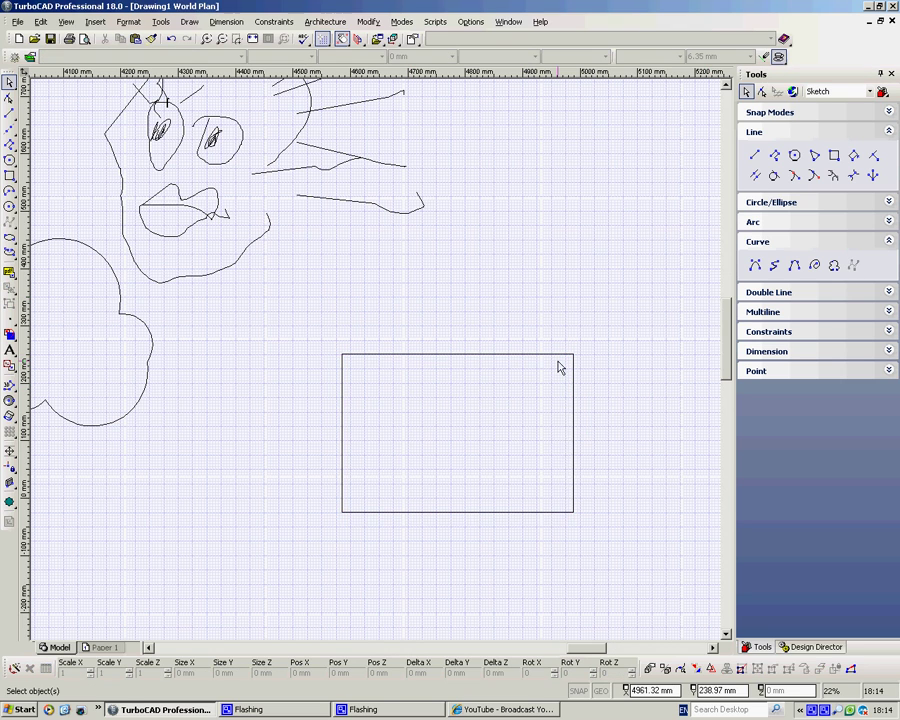
click(553, 366)
click(575, 353)
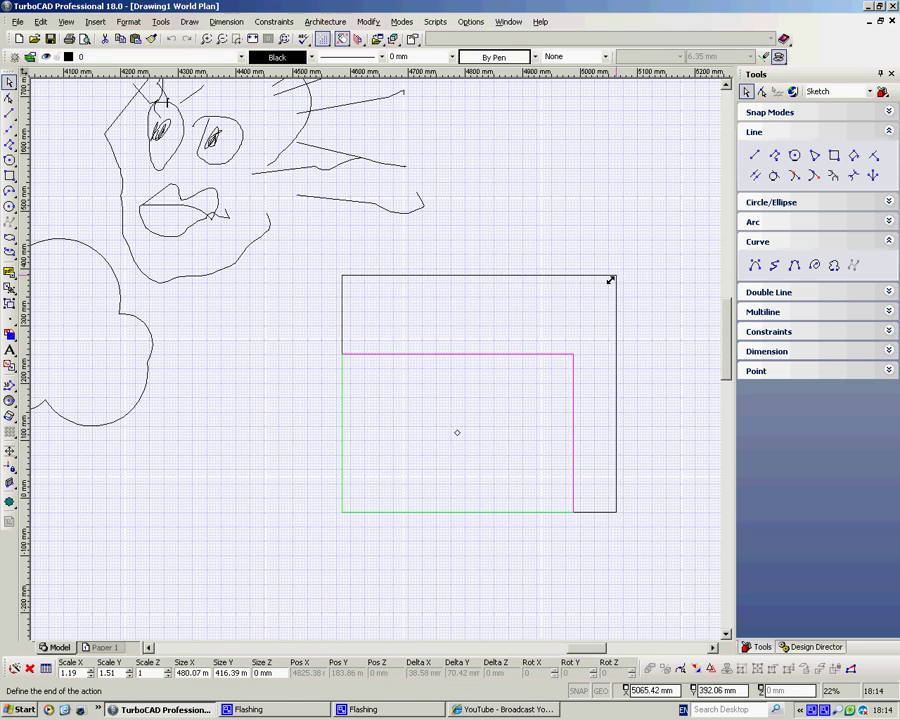
click(590, 314)
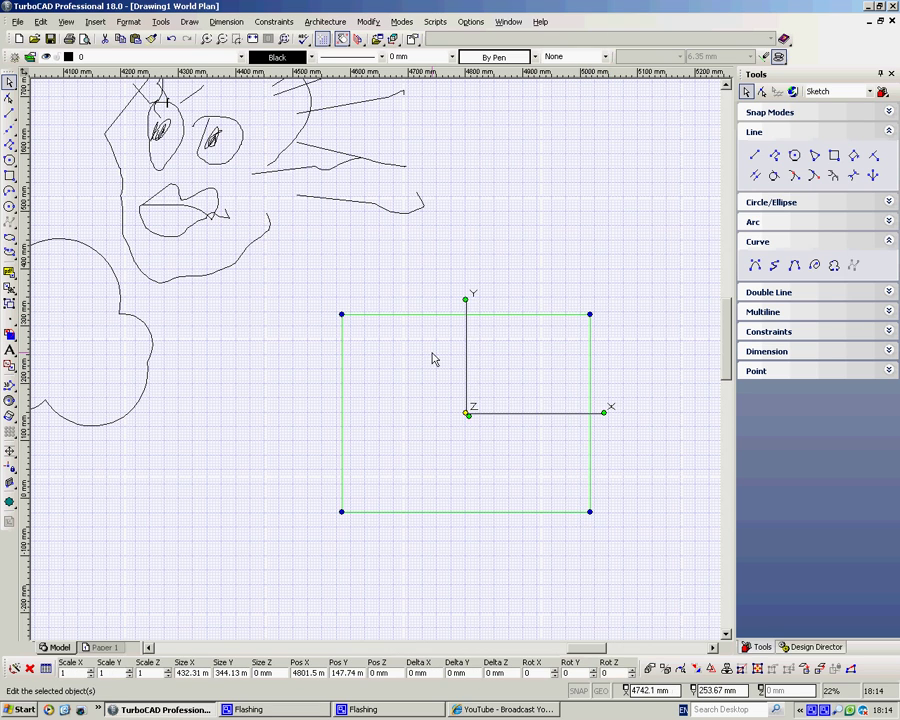
click(255, 249)
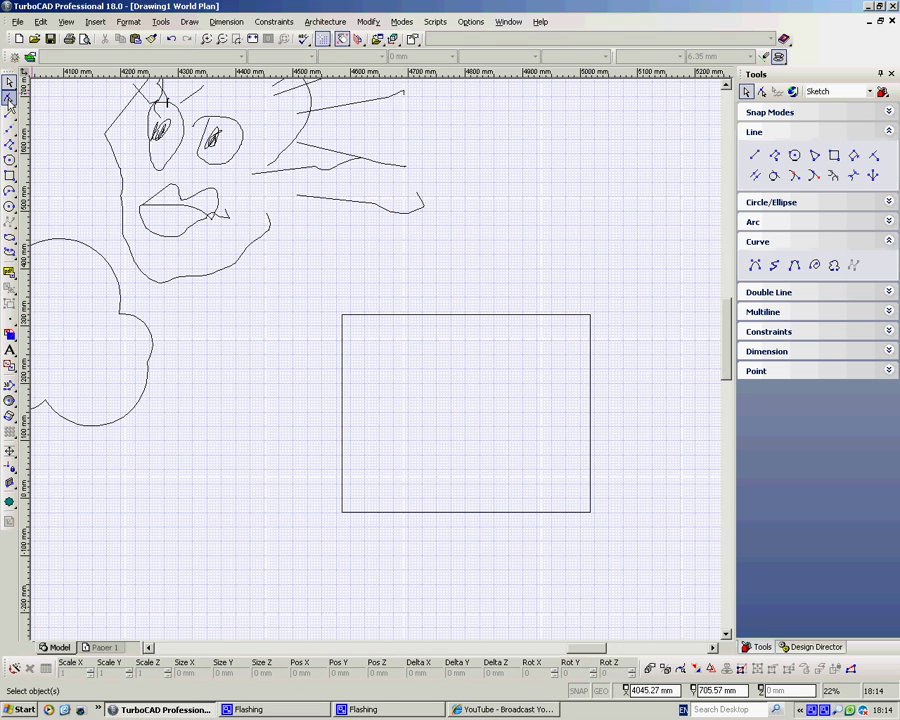
Pull the rectangle's top-right node inward and bend it into a smooth rounded curve
click(10, 97)
click(470, 315)
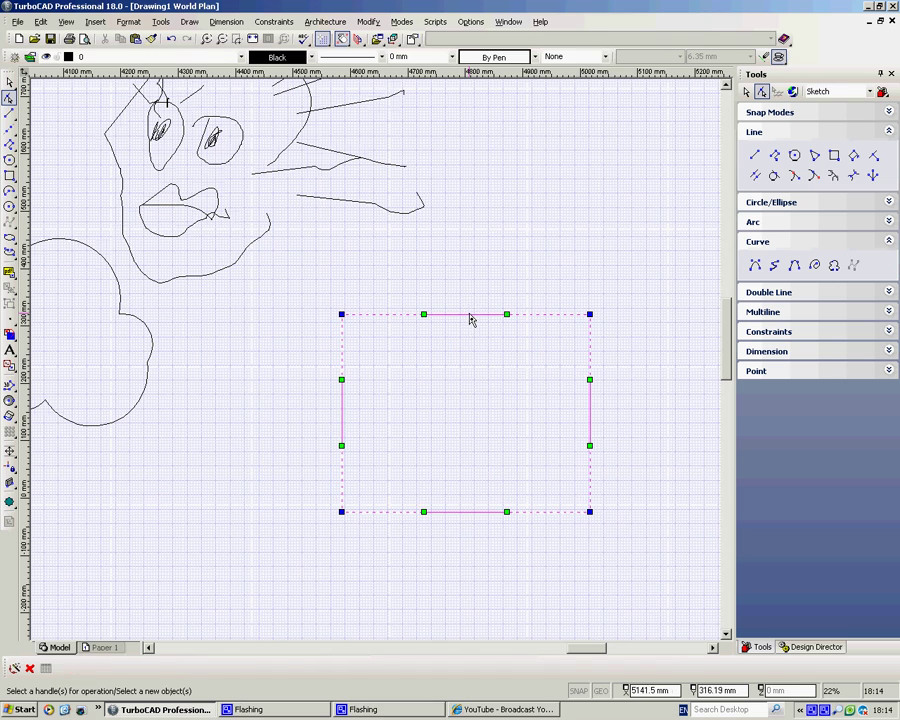
click(590, 315)
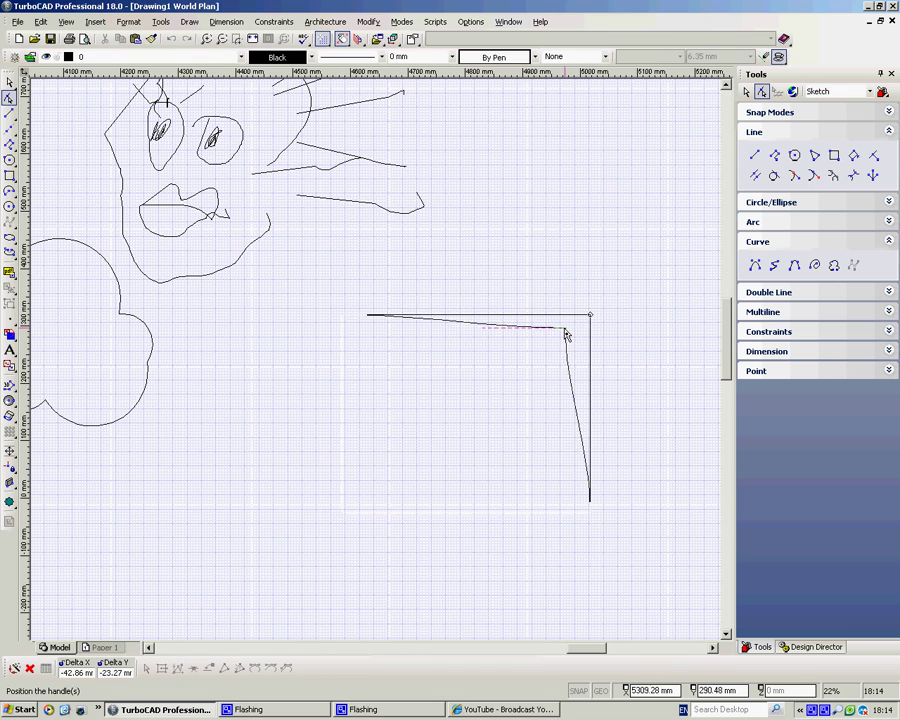
click(527, 368)
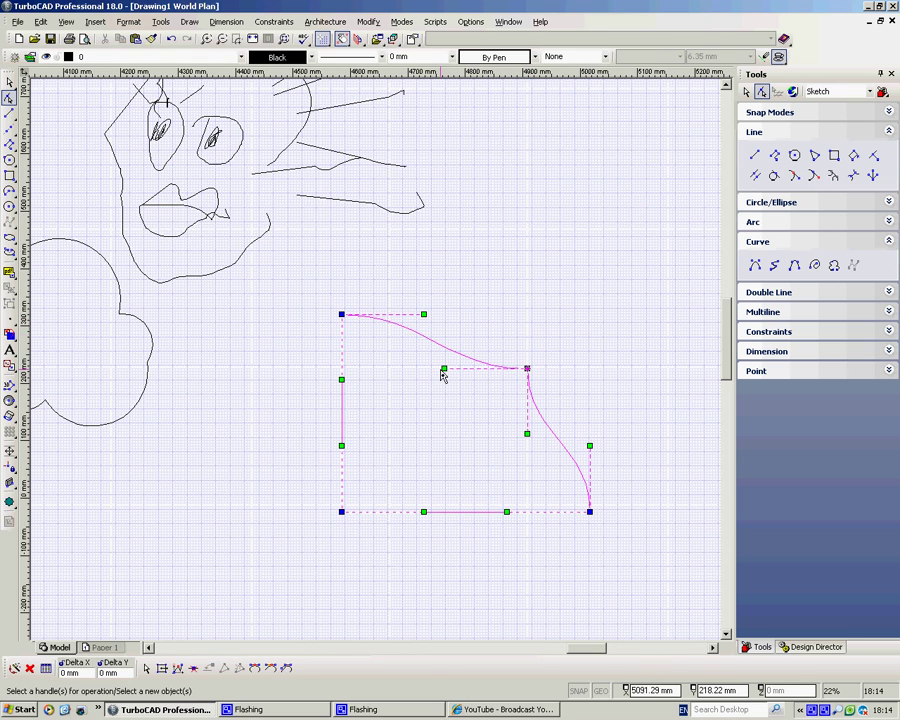
click(443, 369)
click(461, 334)
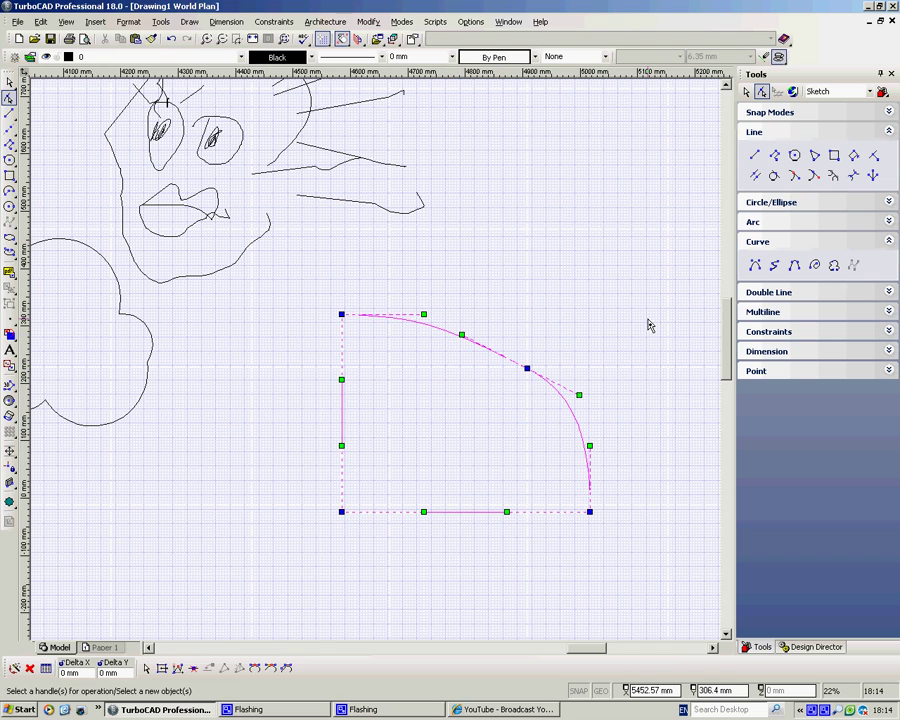
Scale the curved shape larger toward the upper right
key(Escape)
key(Escape)
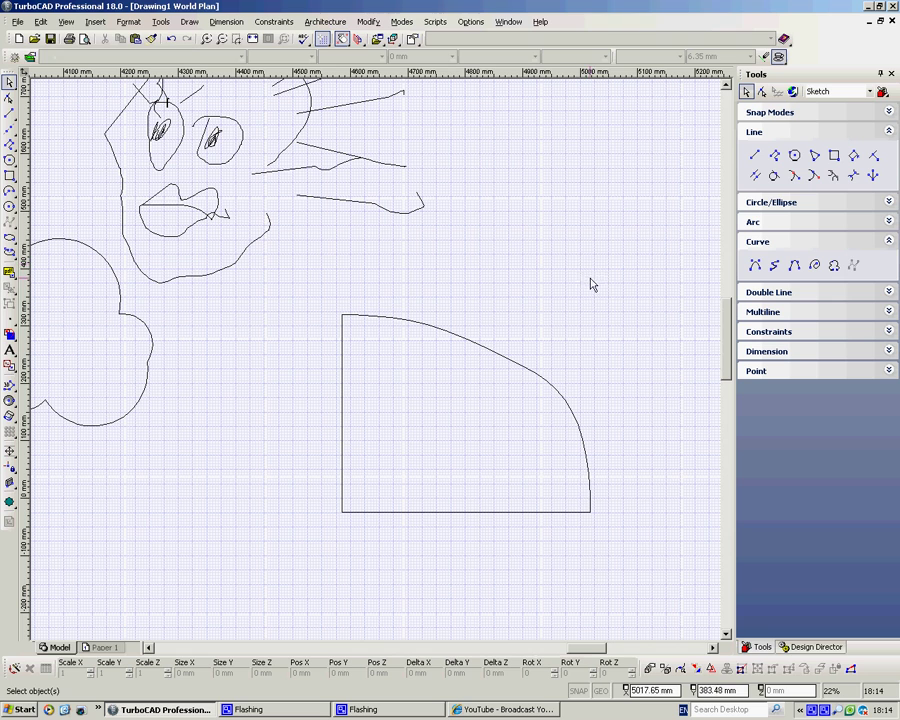
click(432, 331)
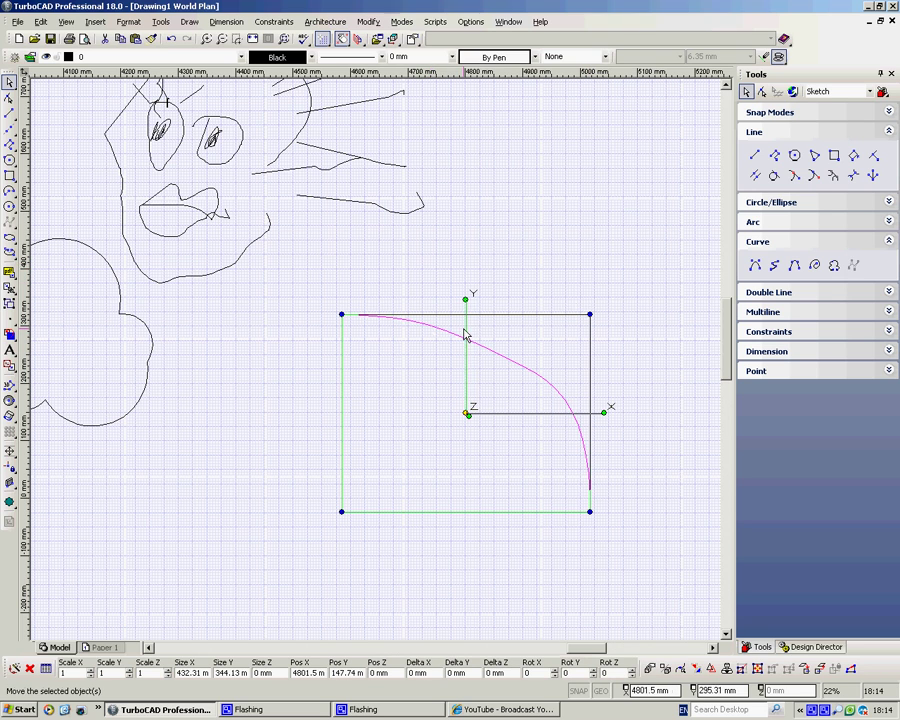
drag(593, 314, 638, 243)
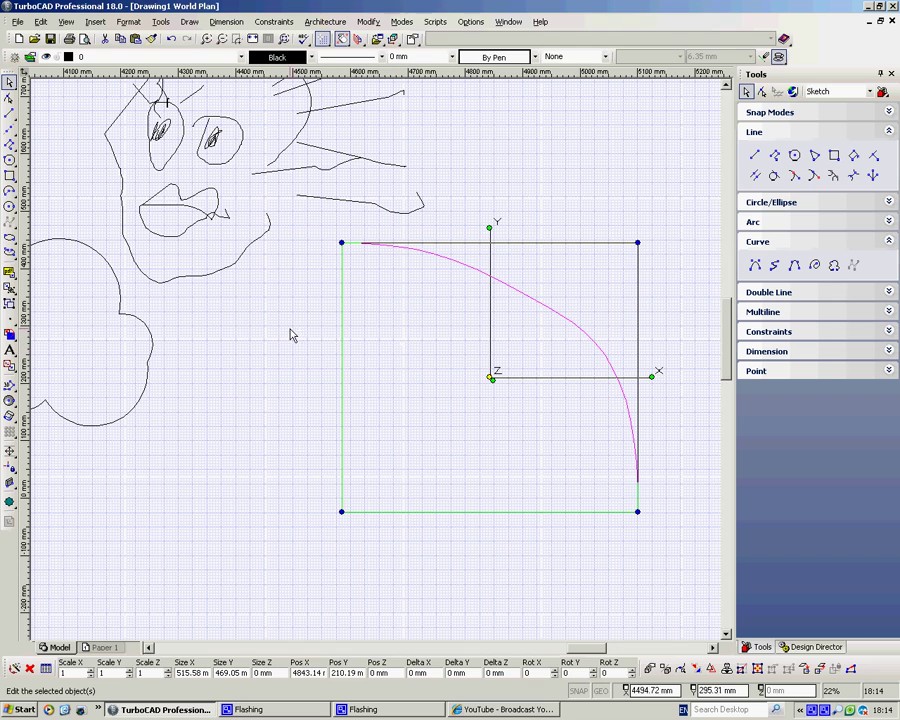
Commit the enlarged shape and zoom out then back in to see the blobs, face and cloud
key(Escape)
scroll(370, 350, down, 4)
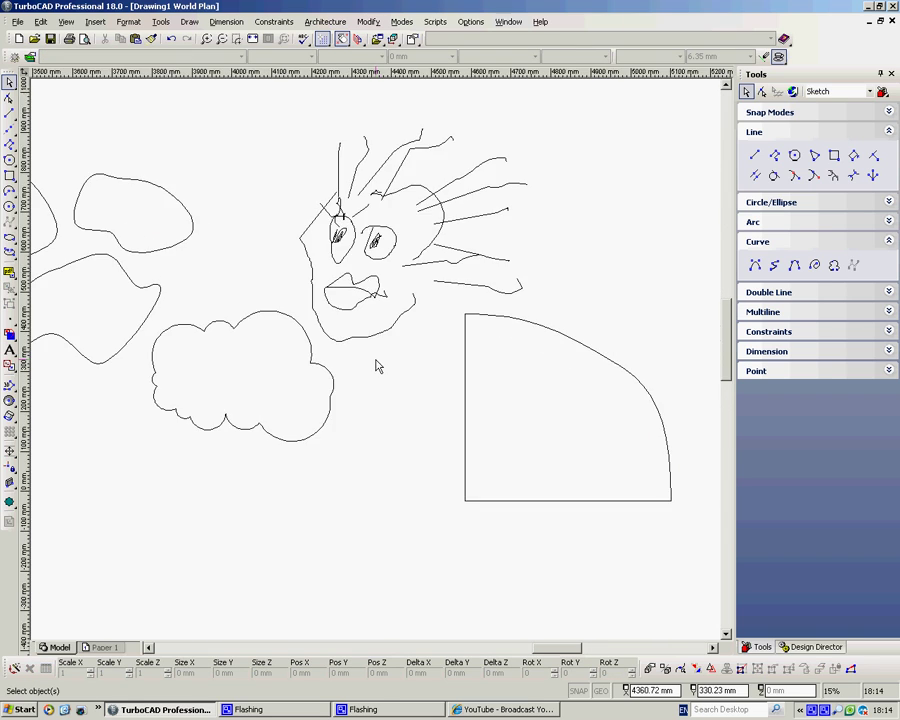
scroll(376, 364, down, 1)
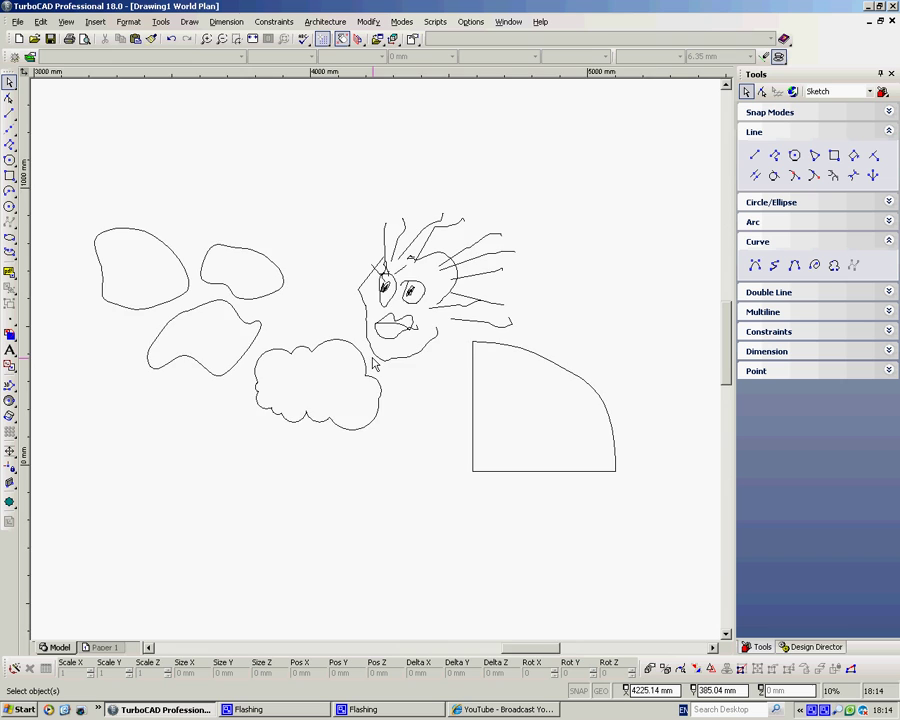
scroll(375, 365, up, 1)
scroll(376, 365, up, 1)
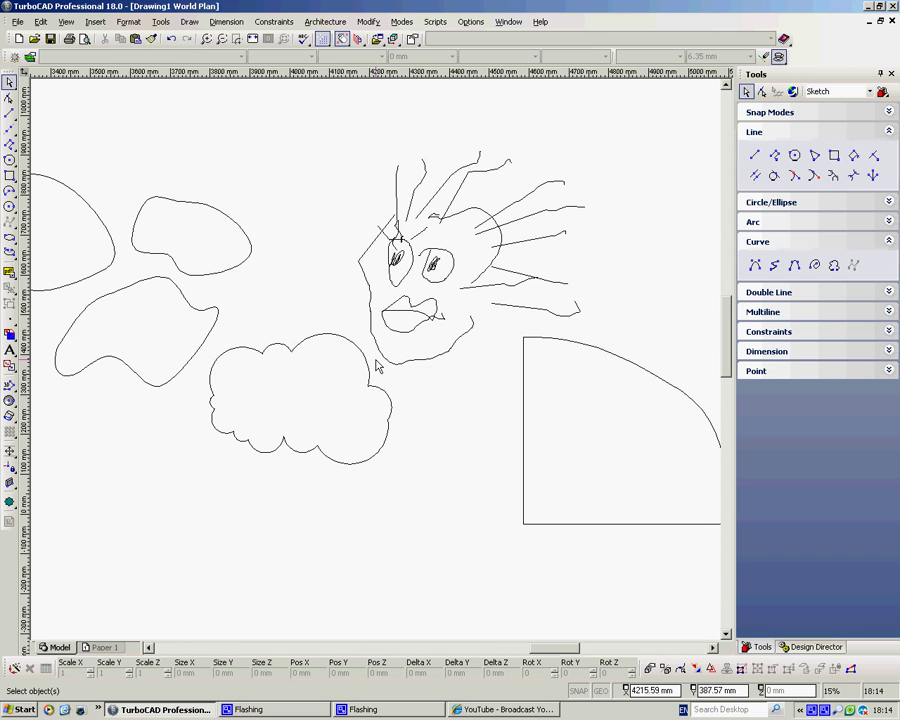